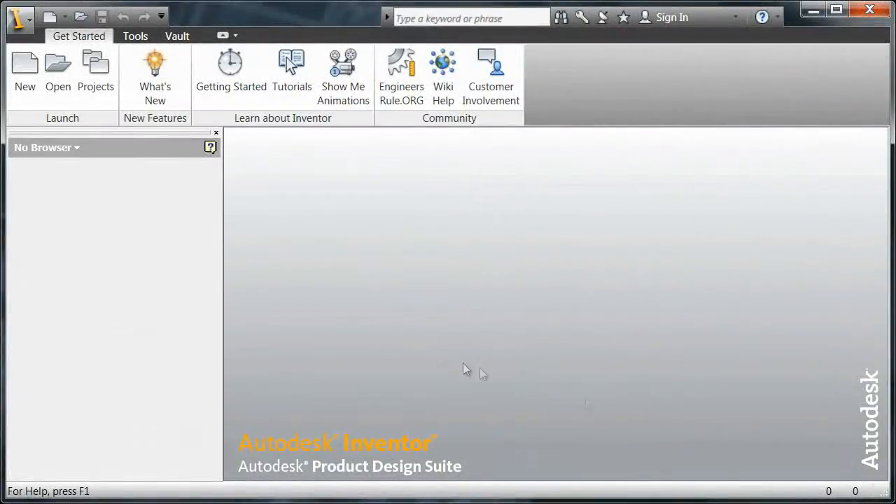
# Create a new assembly from the default Standard.iam template.
pyautogui.click(26, 88)
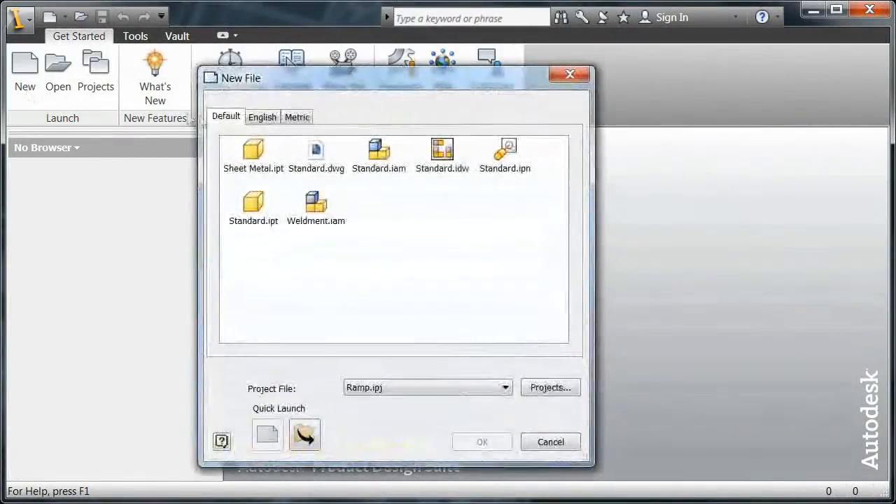
pyautogui.click(370, 168)
pyautogui.click(483, 442)
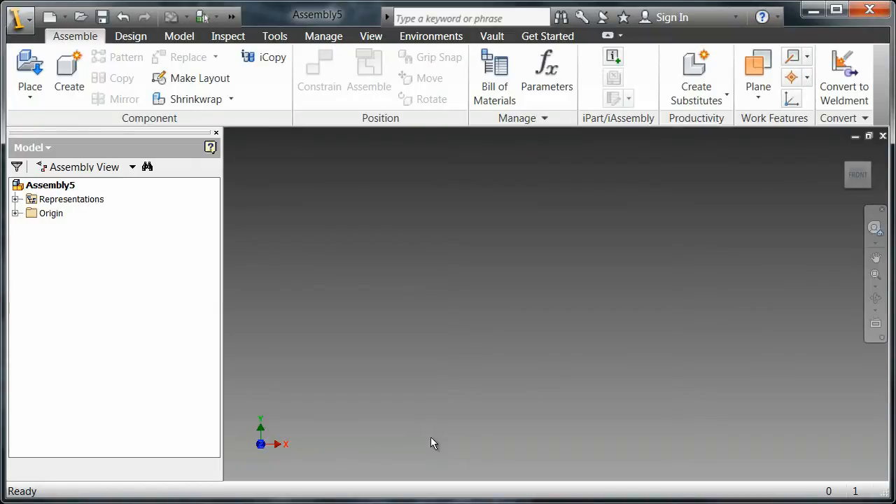
# Place one instance of the Inner Ramp Covering part in the assembly.
pyautogui.click(31, 70)
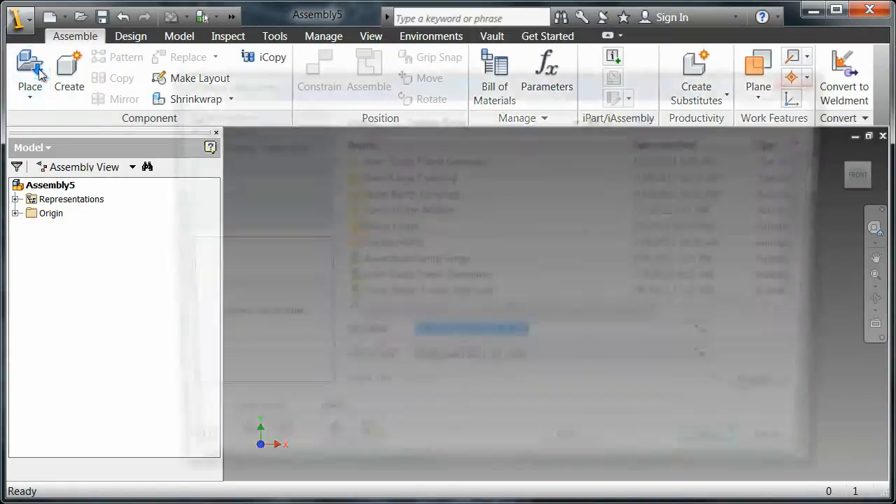
pyautogui.click(405, 176)
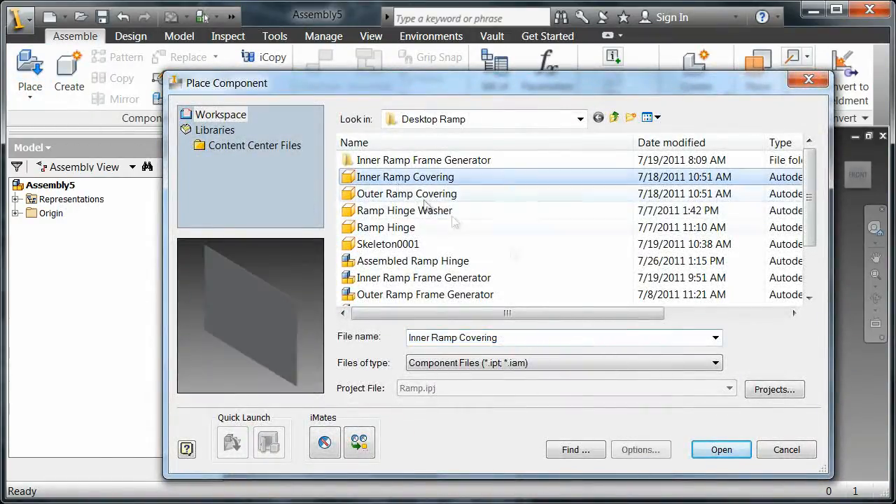
pyautogui.click(721, 450)
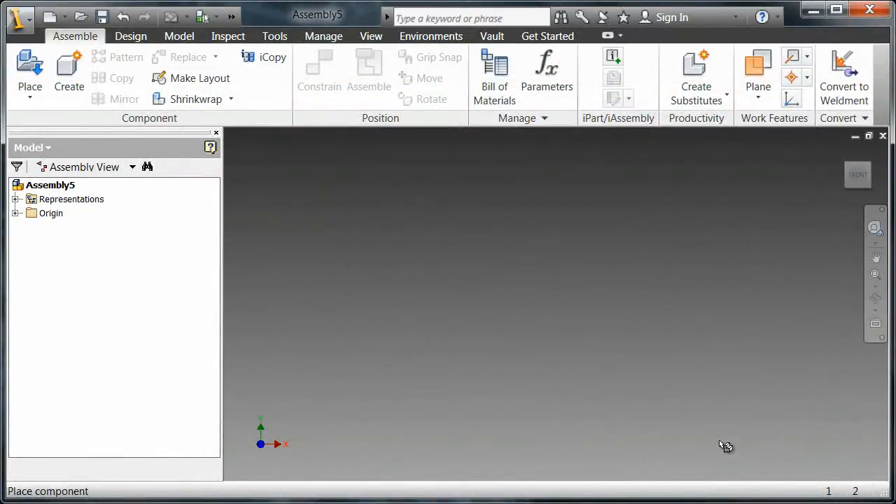
pyautogui.rightClick(401, 336)
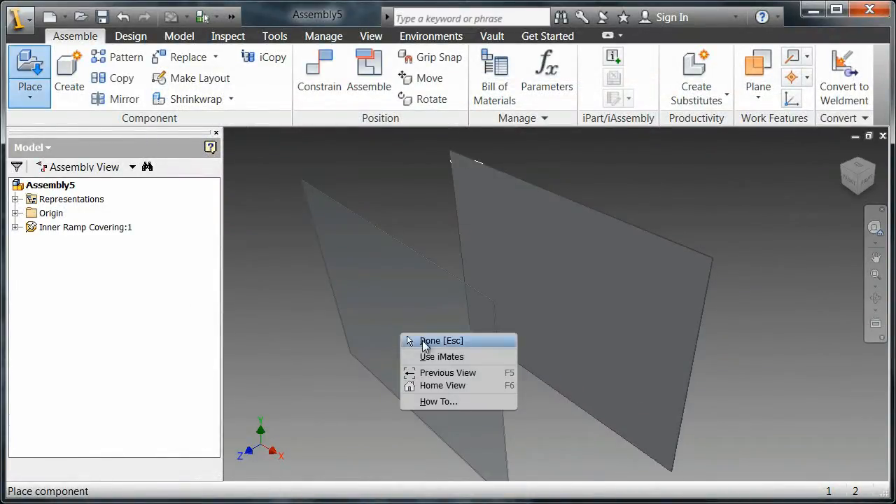
pyautogui.click(425, 342)
# Place one instance of the Inner Ramp Frame Generator subassembly in front of the covering.
pyautogui.click(32, 74)
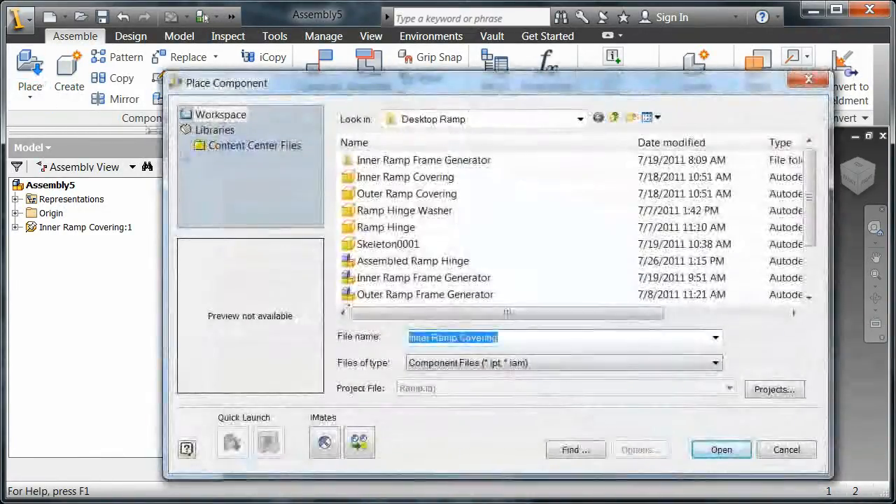
pyautogui.click(424, 278)
pyautogui.click(722, 450)
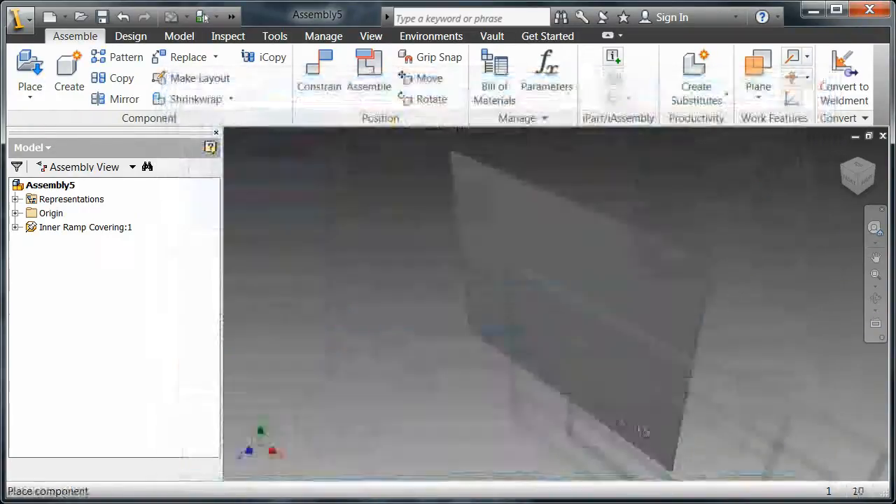
pyautogui.click(371, 321)
pyautogui.rightClick(323, 354)
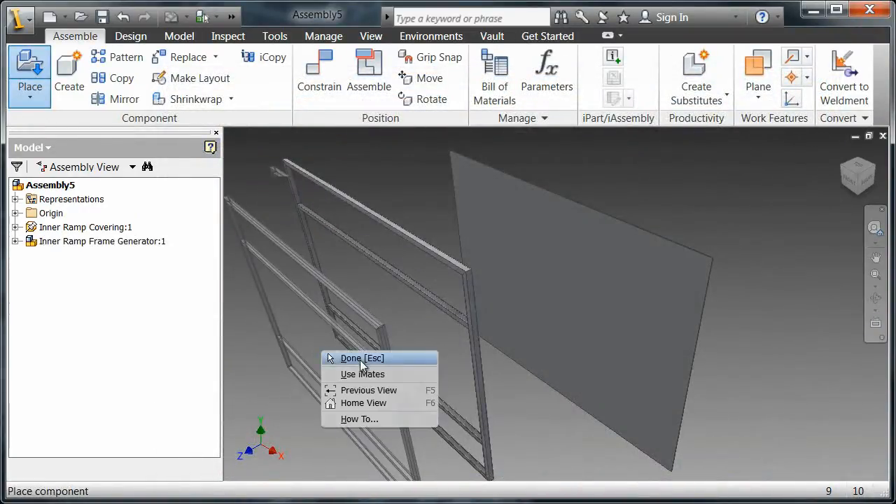
pyautogui.click(361, 361)
# Mate the covering's large front face to the back face of the inner ramp frame with a 0.000 in offset.
pyautogui.click(304, 85)
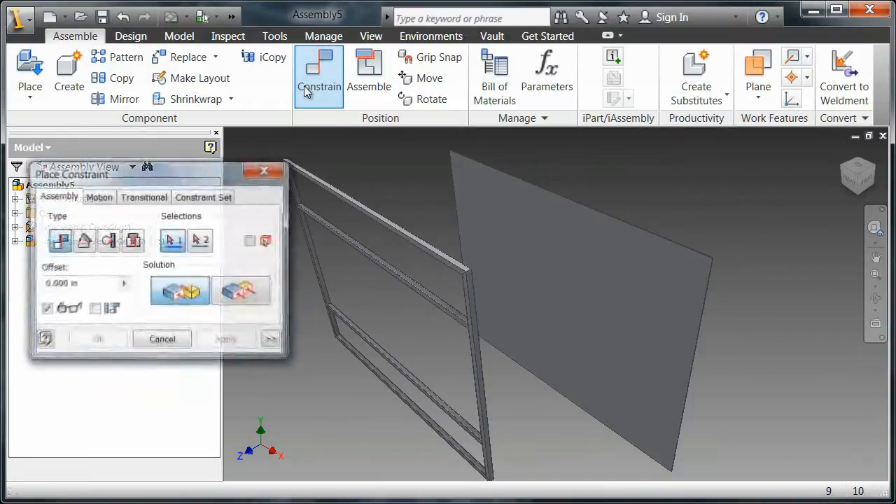
pyautogui.click(569, 285)
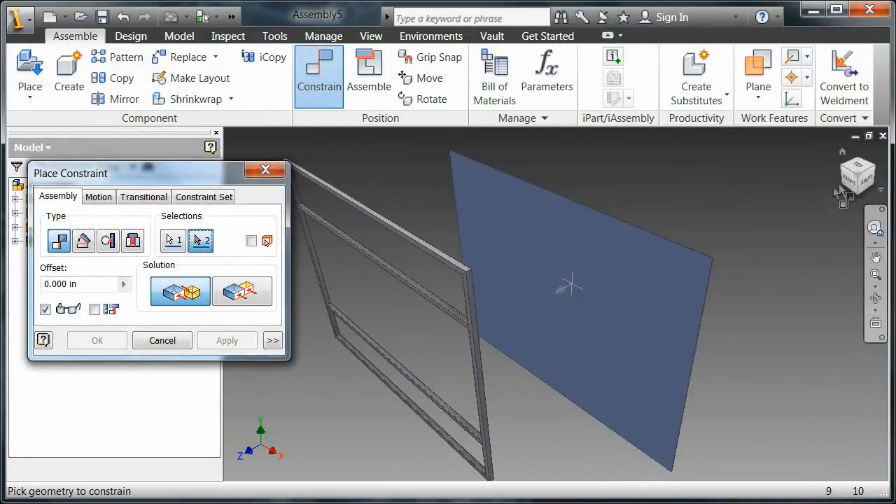
pyautogui.click(875, 172)
pyautogui.scroll(5, 497, 280)
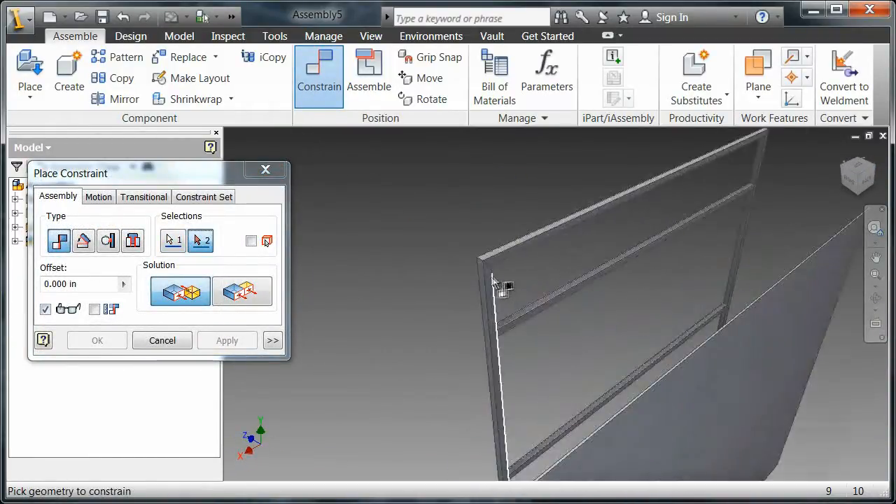
pyautogui.click(493, 280)
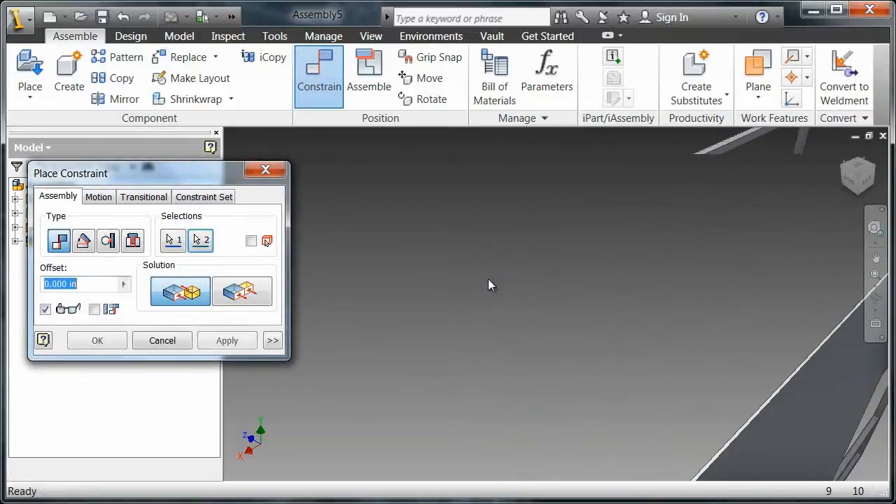
pyautogui.click(845, 171)
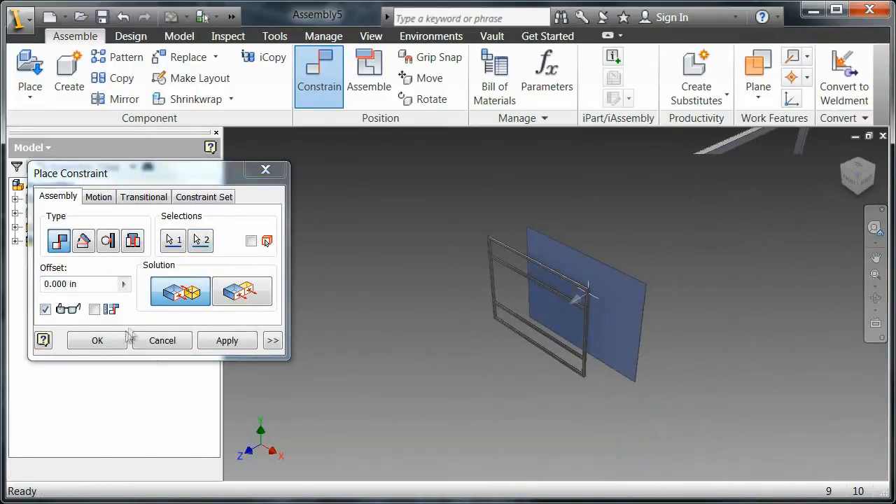
pyautogui.click(125, 339)
# Add a flush constraint with 0.000 in offset between the right-hand end faces of the inner frame and the covering.
pyautogui.click(320, 91)
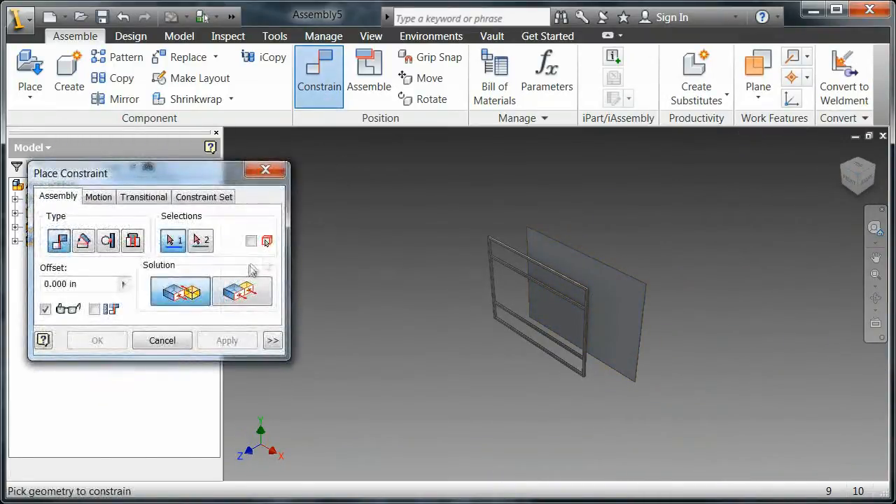
pyautogui.click(241, 291)
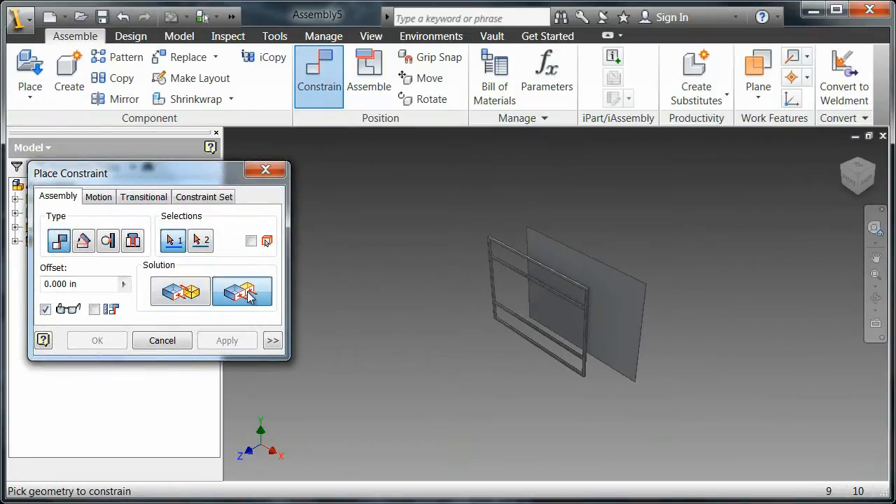
pyautogui.click(861, 183)
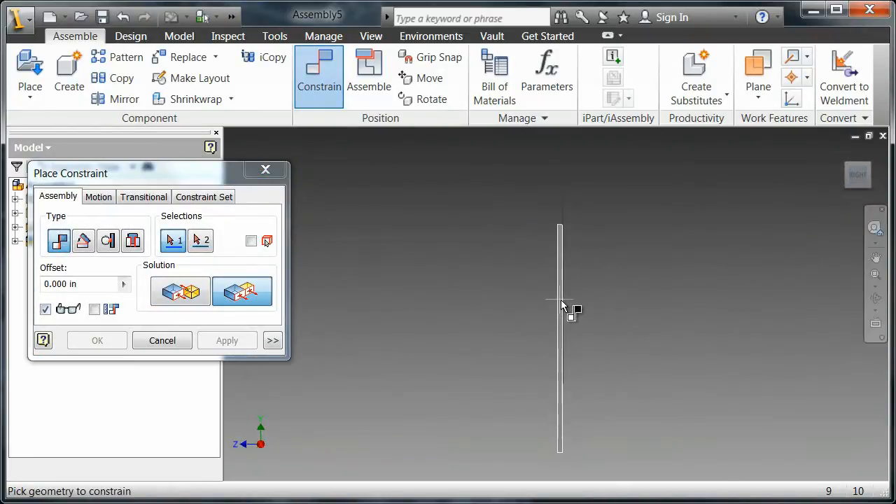
pyautogui.click(563, 306)
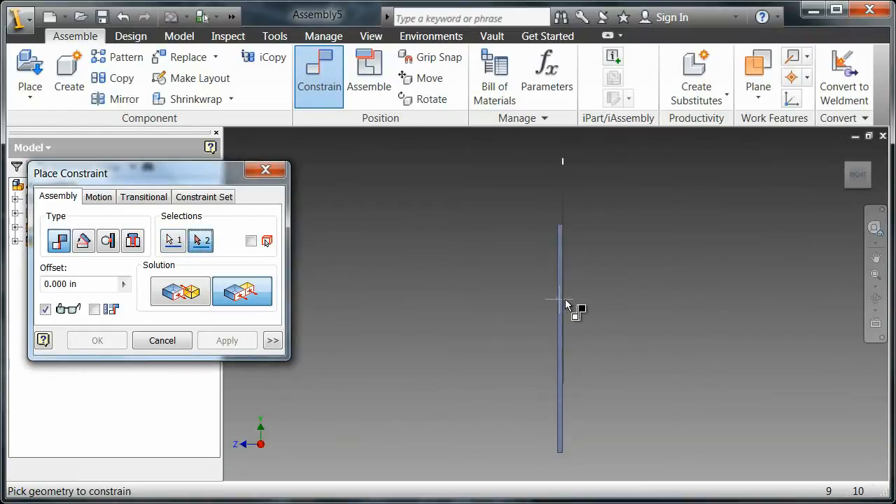
pyautogui.click(567, 304)
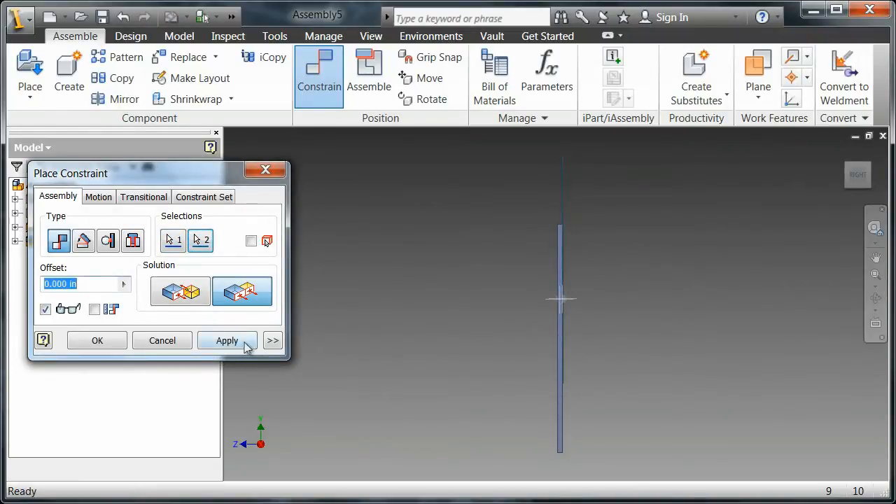
pyautogui.click(245, 346)
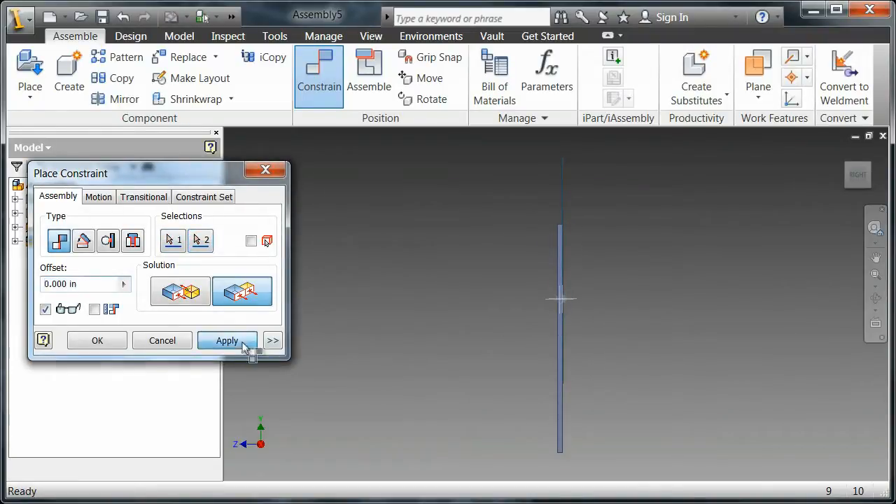
# Add a flush constraint with 0.000 in offset between the top faces of the inner frame and the covering.
pyautogui.click(861, 164)
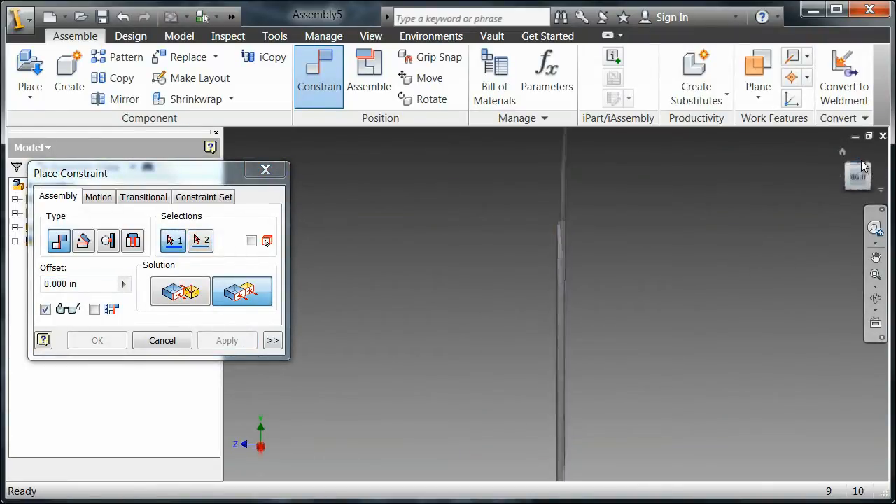
pyautogui.click(559, 311)
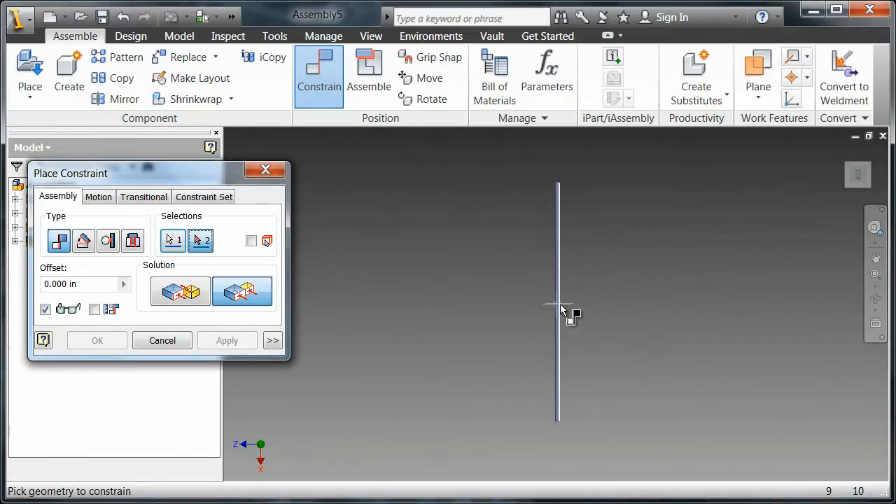
pyautogui.click(561, 309)
pyautogui.click(123, 346)
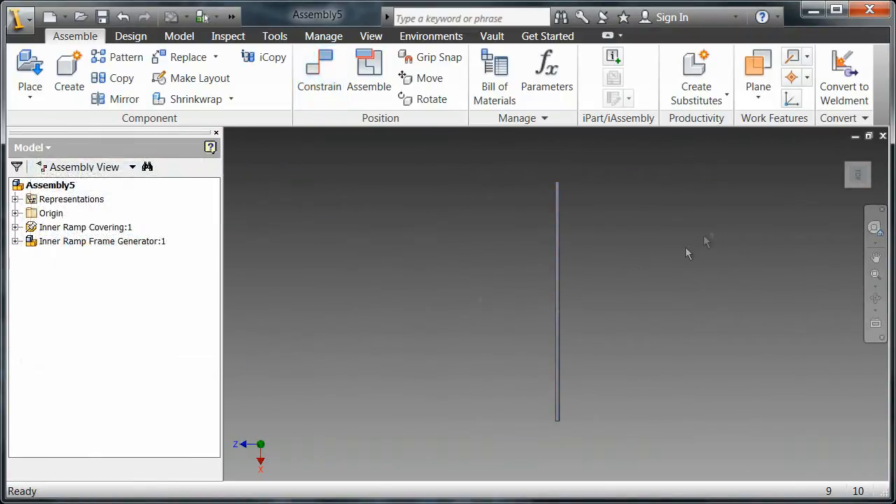
# Check in the home view whether the inner ramp frame can still be moved relative to the covering.
pyautogui.click(842, 151)
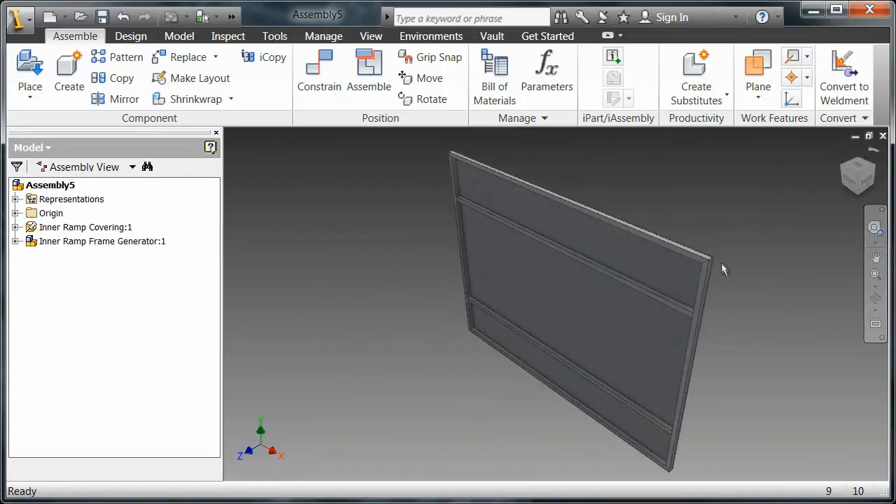
pyautogui.moveTo(666, 301); pyautogui.dragTo(645, 278)
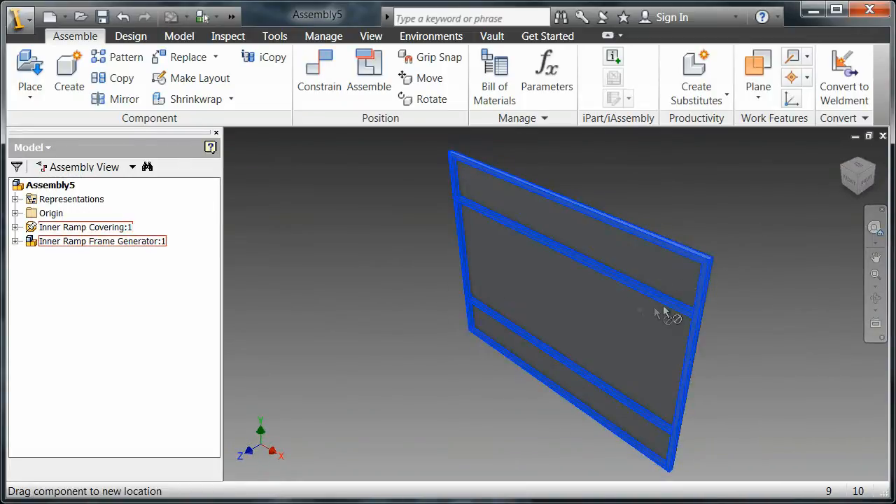
pyautogui.moveTo(664, 307); pyautogui.dragTo(676, 294)
pyautogui.click(759, 314)
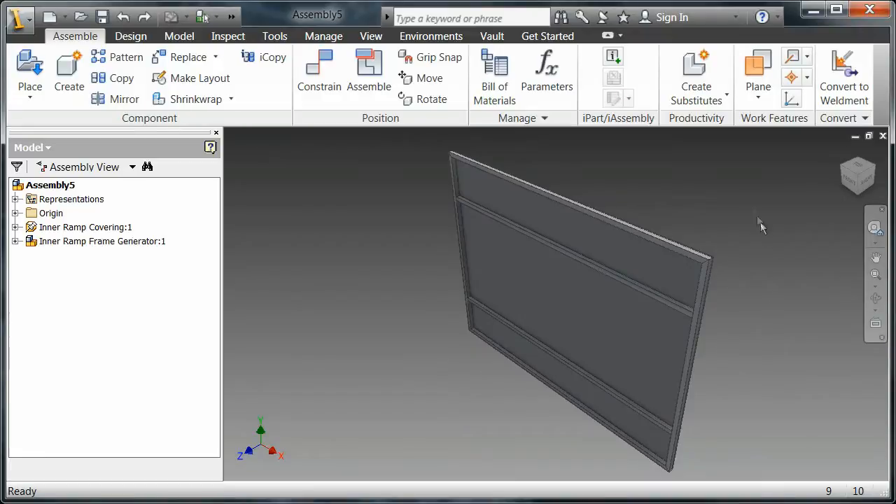
# Place one instance of the Outer Ramp Frame assembly in front of the inner ramp.
pyautogui.click(31, 73)
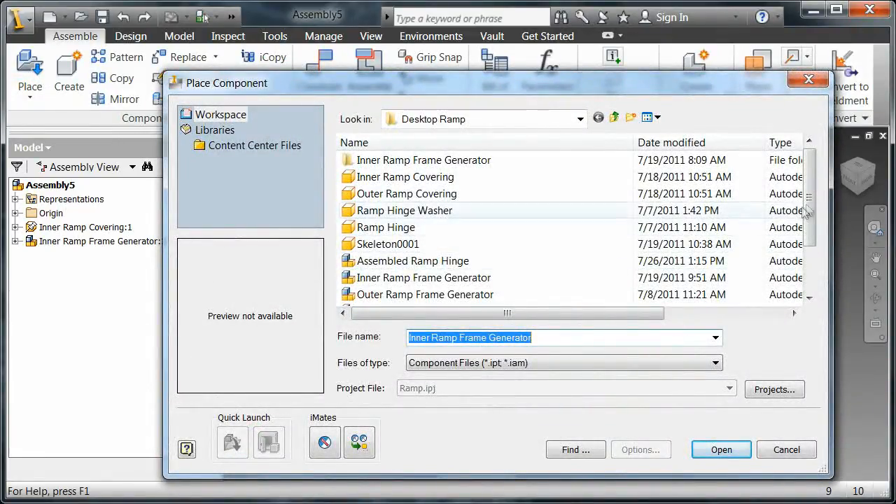
pyautogui.moveTo(809, 204); pyautogui.dragTo(811, 235)
pyautogui.click(515, 267)
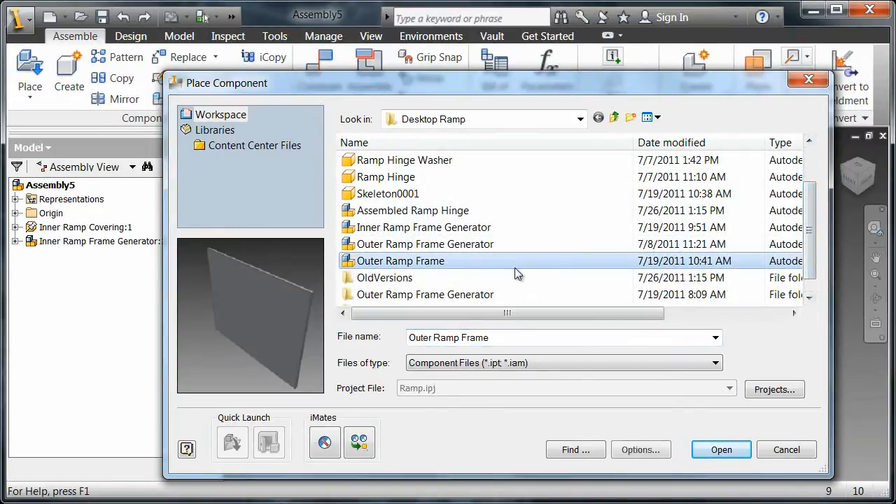
pyautogui.click(720, 453)
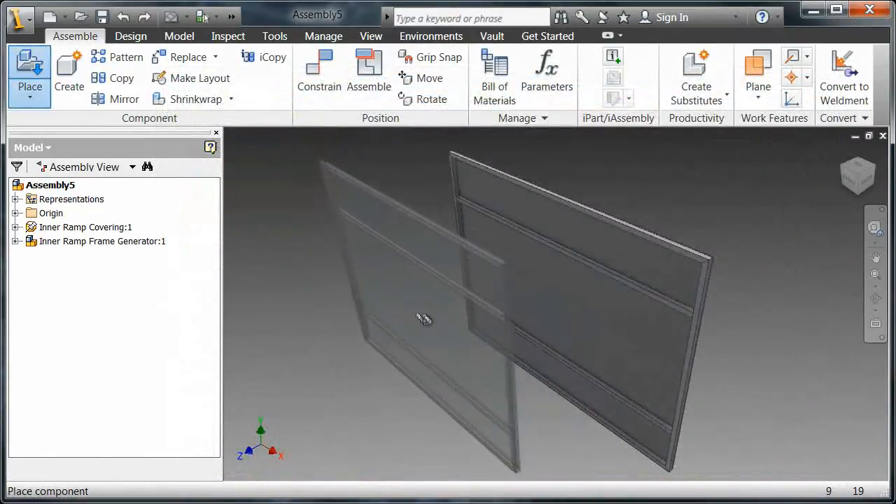
pyautogui.click(422, 314)
pyautogui.rightClick(333, 358)
pyautogui.click(357, 358)
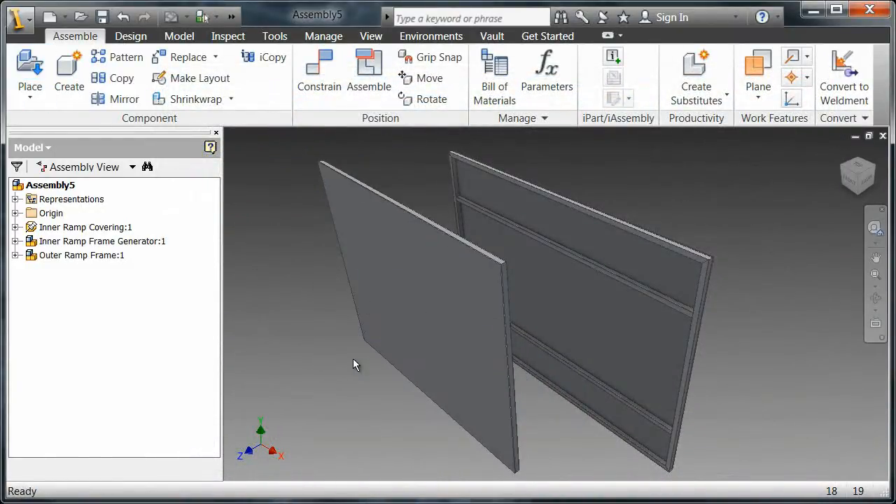
# Save the assembly in the Desktop Ramp folder under the name Ramp Assembly.
pyautogui.click(32, 20)
pyautogui.click(76, 226)
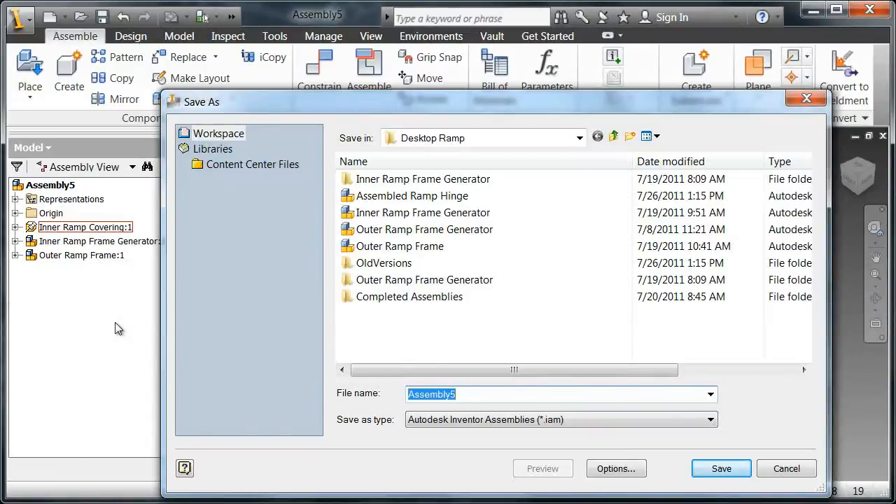
pyautogui.write('Ramp')
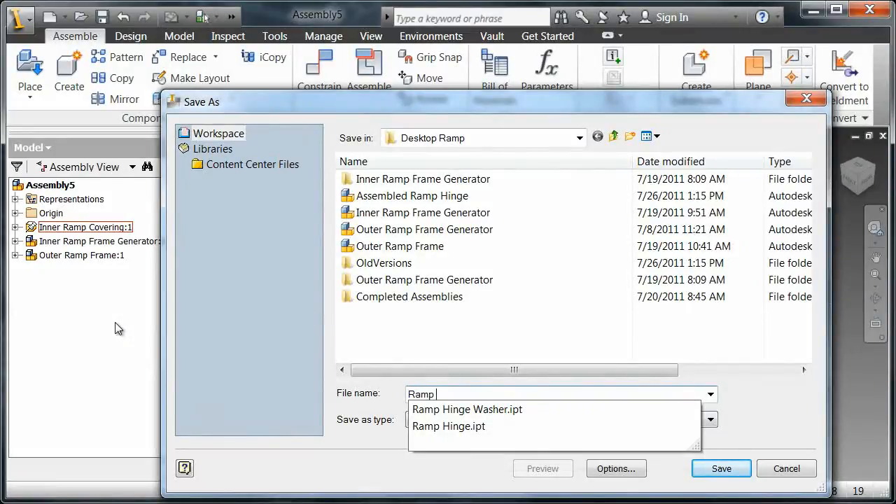
pyautogui.write(' S')
pyautogui.press('BackSpace')
pyautogui.write('Asse')
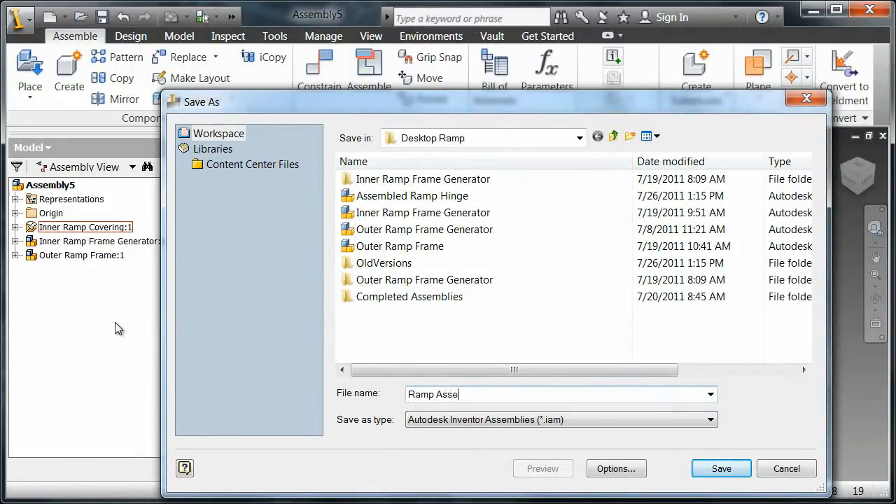
pyautogui.write('mbly')
pyautogui.click(720, 468)
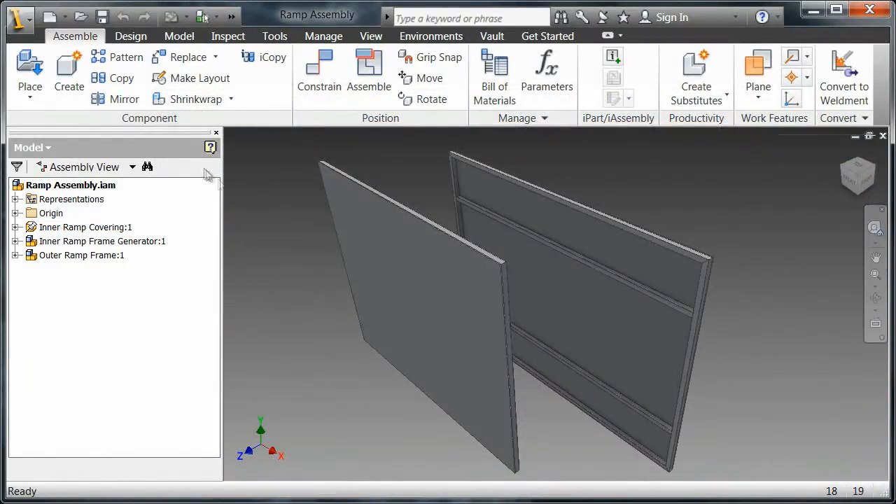
# Open the Assembled Ramp Hinge assembly from the Desktop Ramp folder.
pyautogui.click(80, 17)
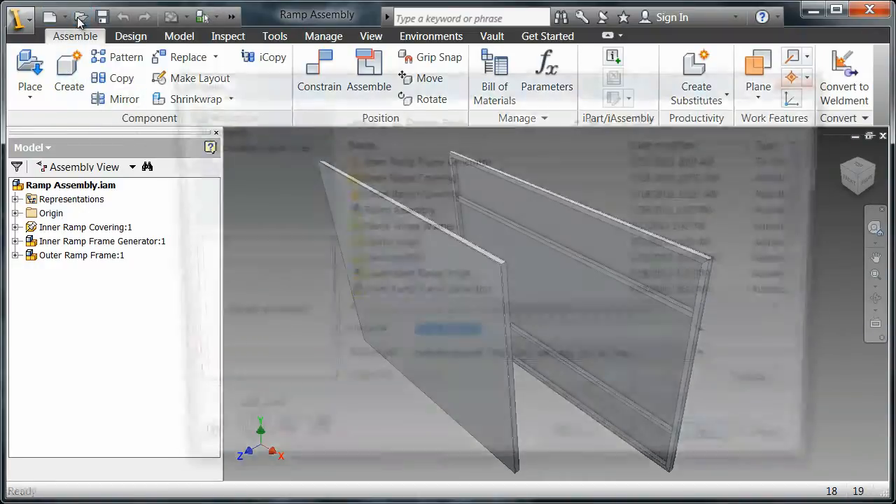
pyautogui.click(372, 213)
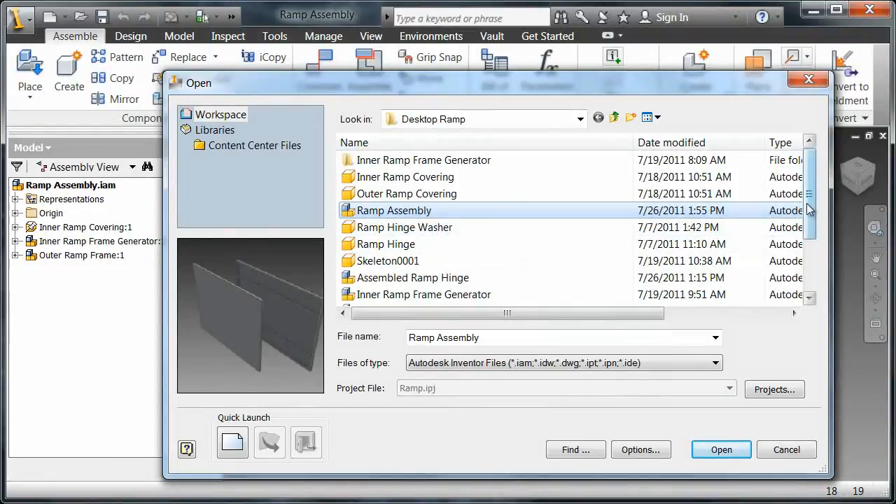
pyautogui.moveTo(811, 209); pyautogui.dragTo(818, 268)
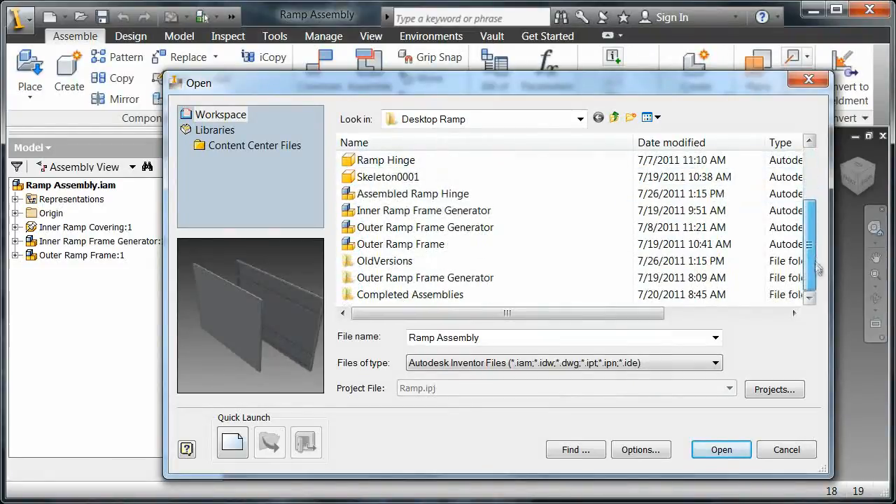
pyautogui.click(519, 194)
pyautogui.click(744, 449)
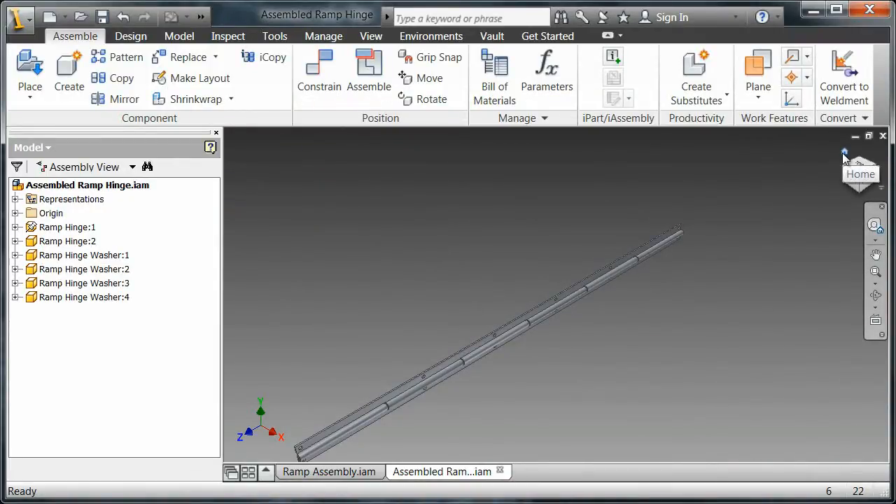
# Place one more Ramp Hinge Washer in the open space beside the hinge.
pyautogui.click(843, 154)
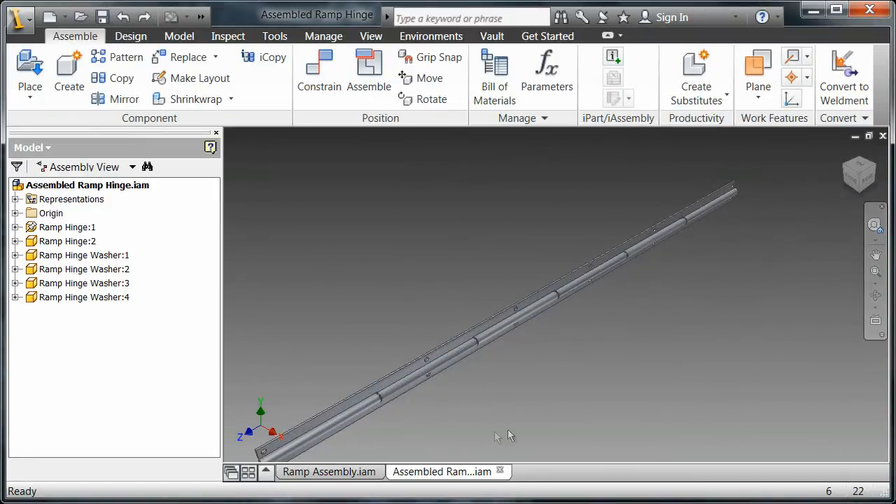
pyautogui.scroll(-6, 386, 416)
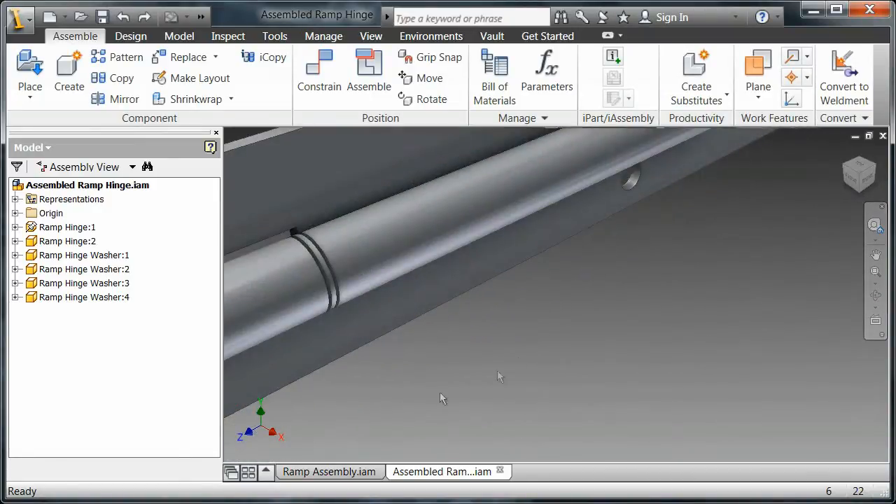
pyautogui.click(878, 169)
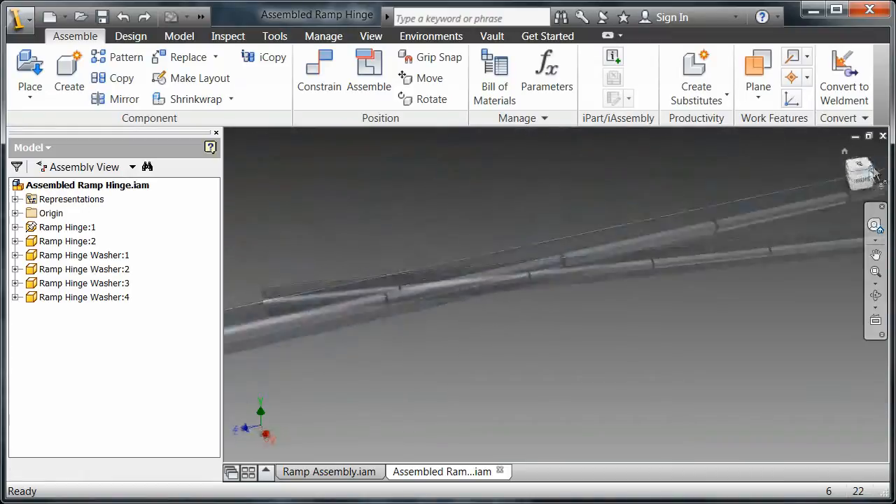
pyautogui.scroll(-3, 664, 364)
pyautogui.scroll(-2, 660, 363)
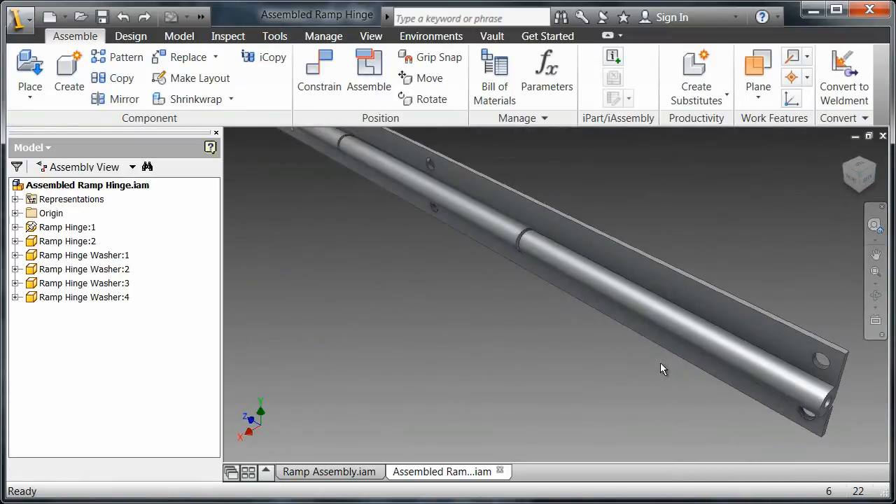
pyautogui.rightClick(362, 252)
pyautogui.click(377, 216)
pyautogui.click(696, 449)
pyautogui.click(549, 375)
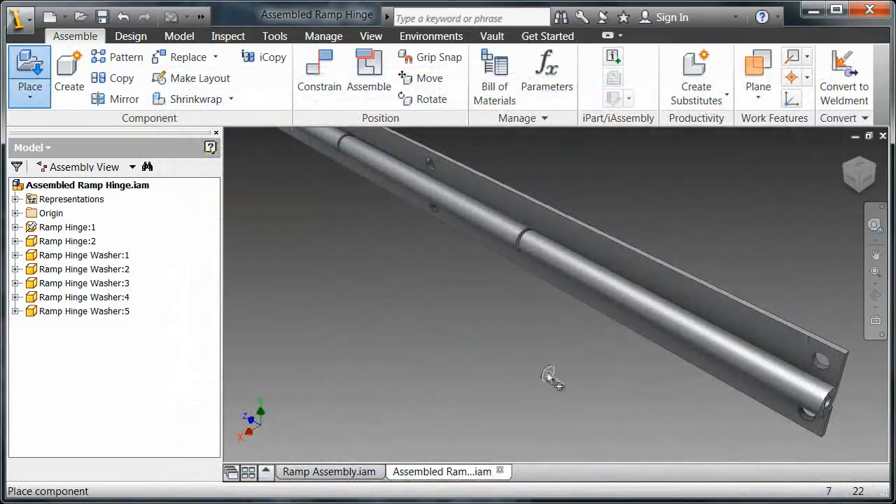
pyautogui.rightClick(551, 375)
pyautogui.press('Escape')
# Mate the new washer's hole axis with the hinge barrel's axis at 0.000 in offset.
pyautogui.scroll(-5, 555, 373)
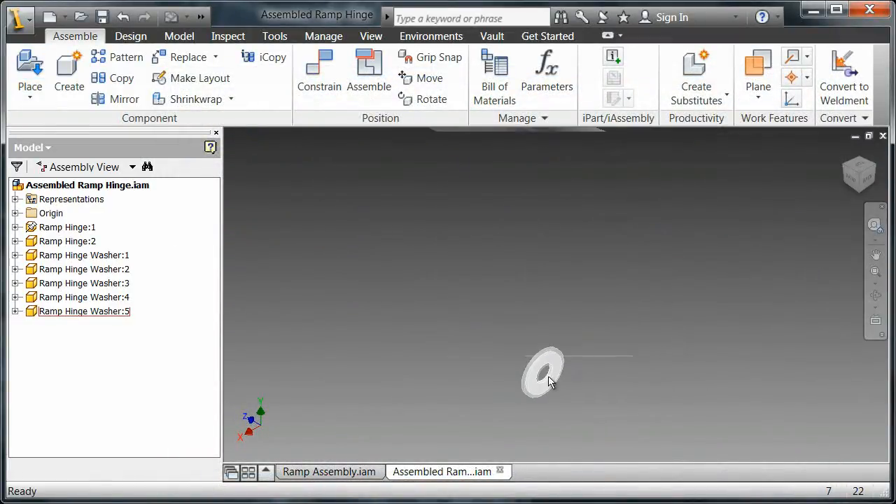
pyautogui.click(325, 88)
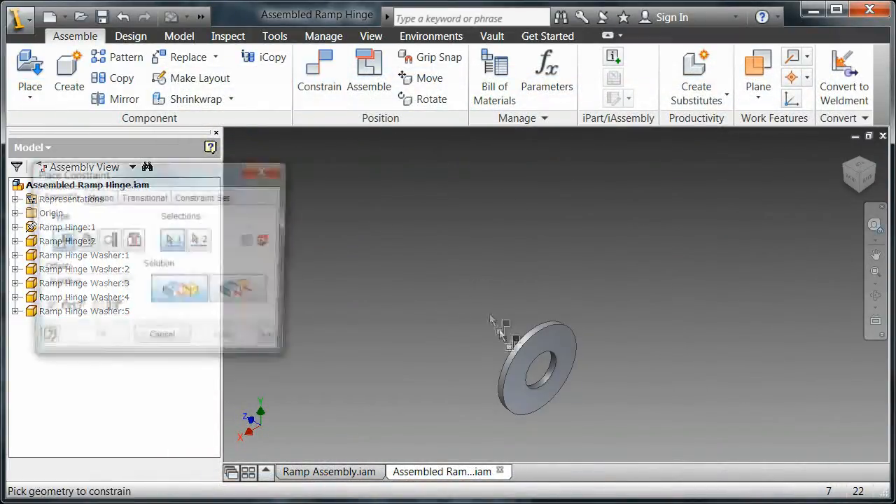
pyautogui.scroll(-2, 546, 384)
pyautogui.click(546, 385)
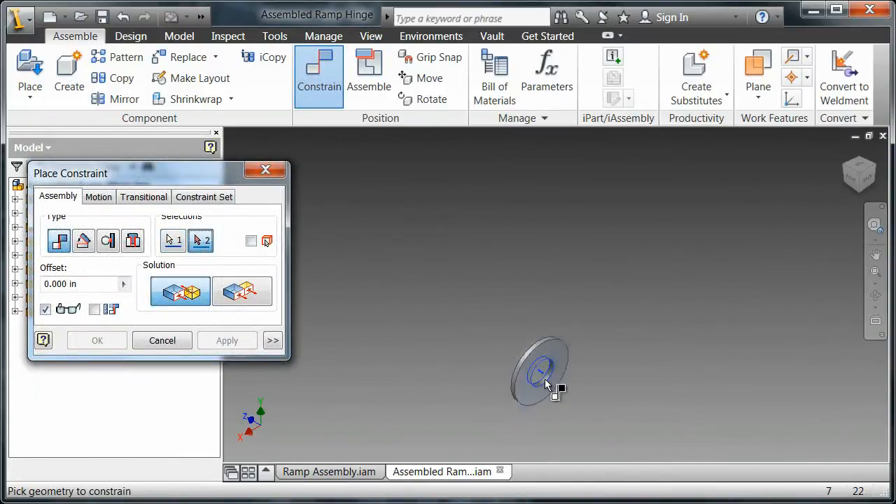
pyautogui.scroll(7, 546, 385)
pyautogui.scroll(-7, 696, 404)
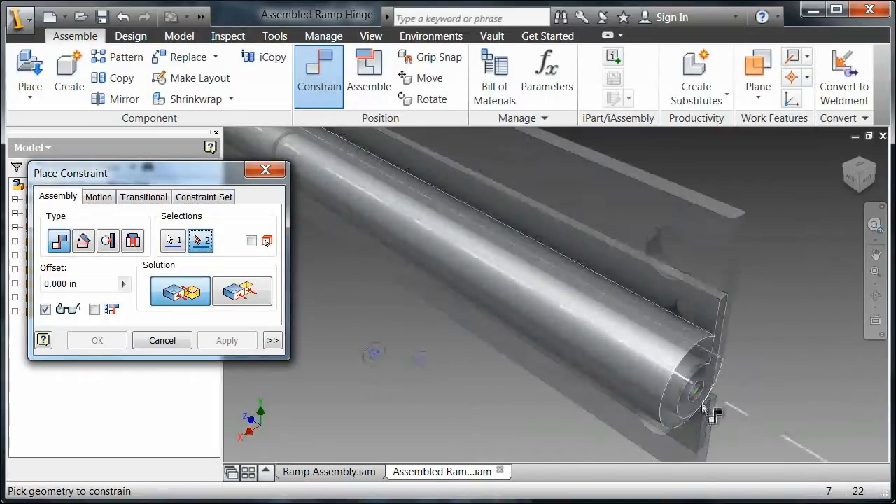
pyautogui.click(684, 385)
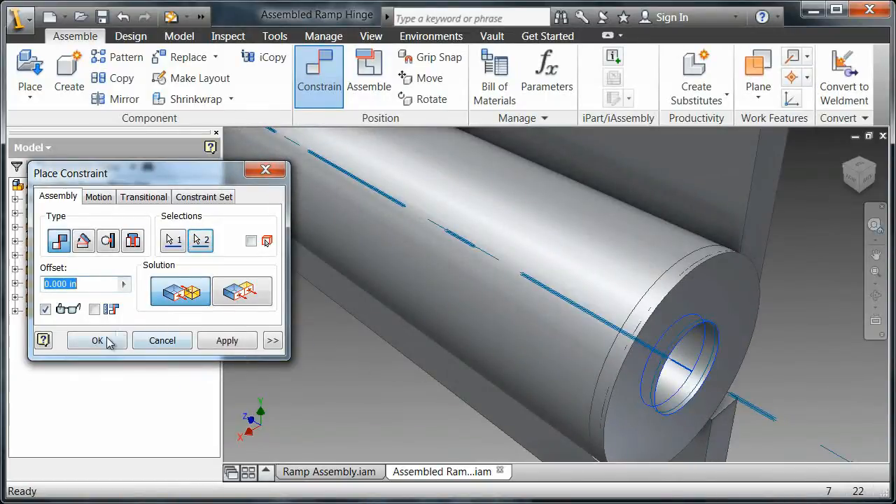
pyautogui.click(97, 340)
# Mate the new washer's flat face to the hinge knuckle's end face in the open gap with a 0.015 in offset.
pyautogui.click(322, 84)
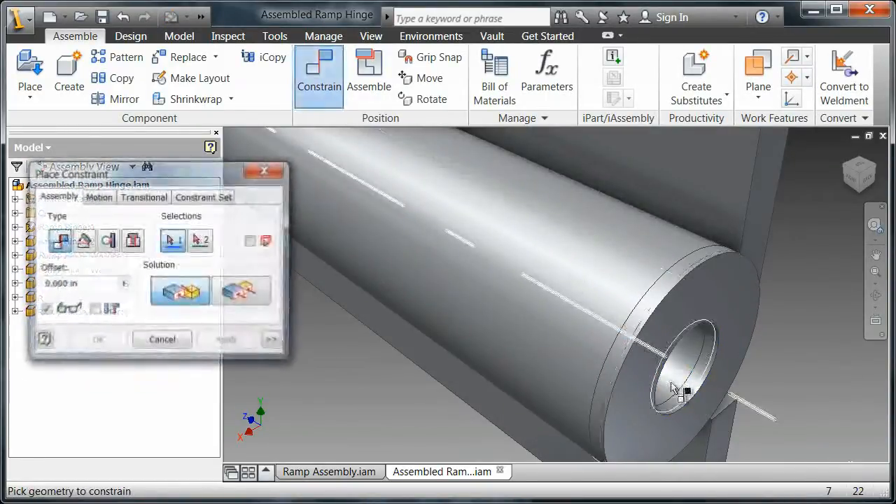
pyautogui.click(641, 373)
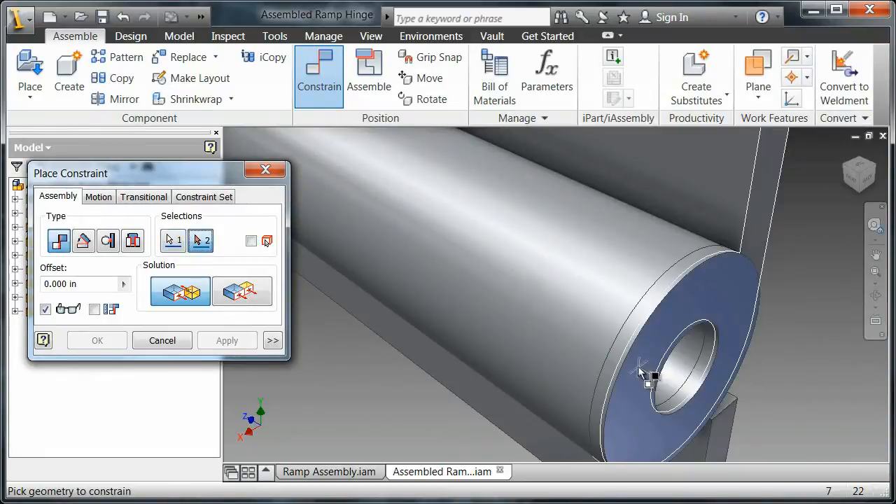
pyautogui.scroll(8, 356, 348)
pyautogui.scroll(-8, 343, 332)
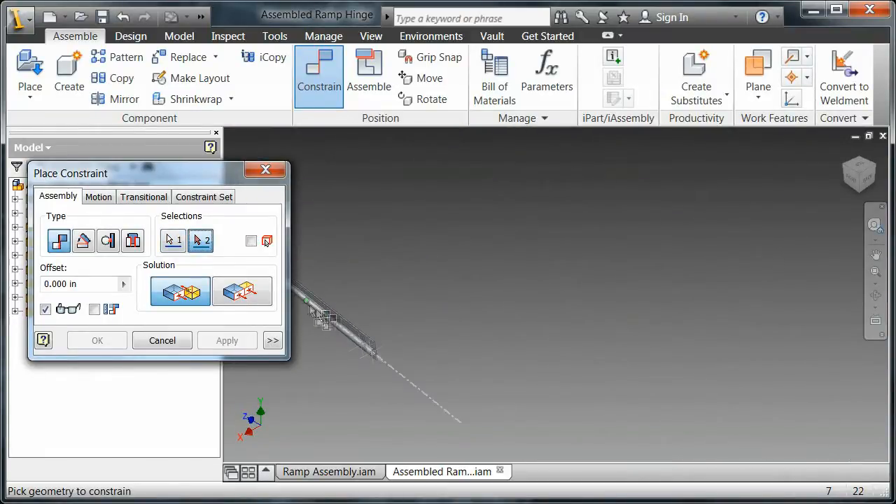
pyautogui.scroll(-3, 324, 308)
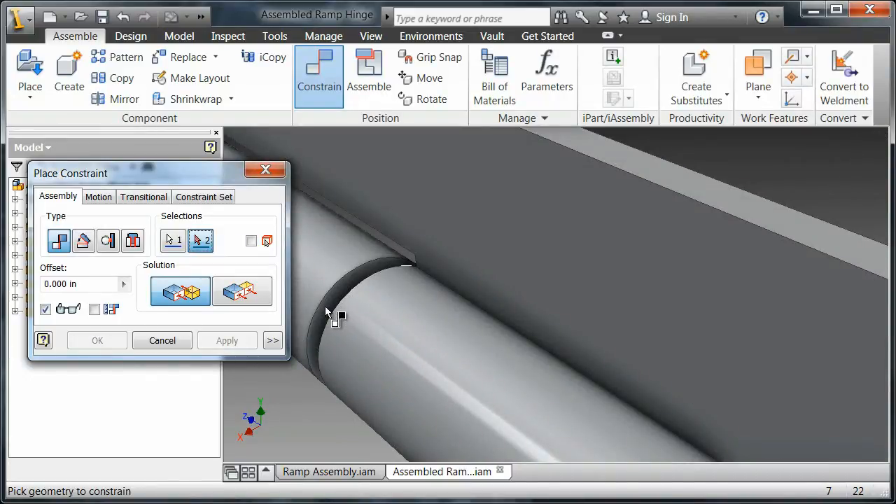
pyautogui.click(326, 307)
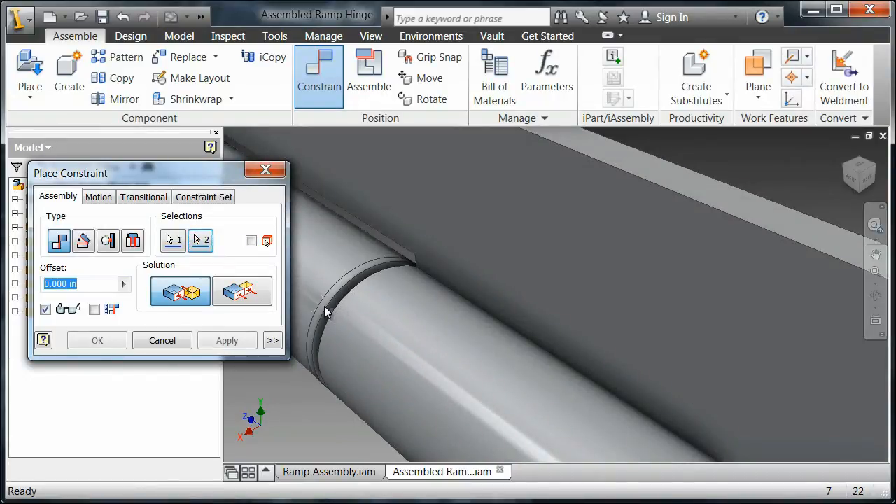
pyautogui.click(60, 283)
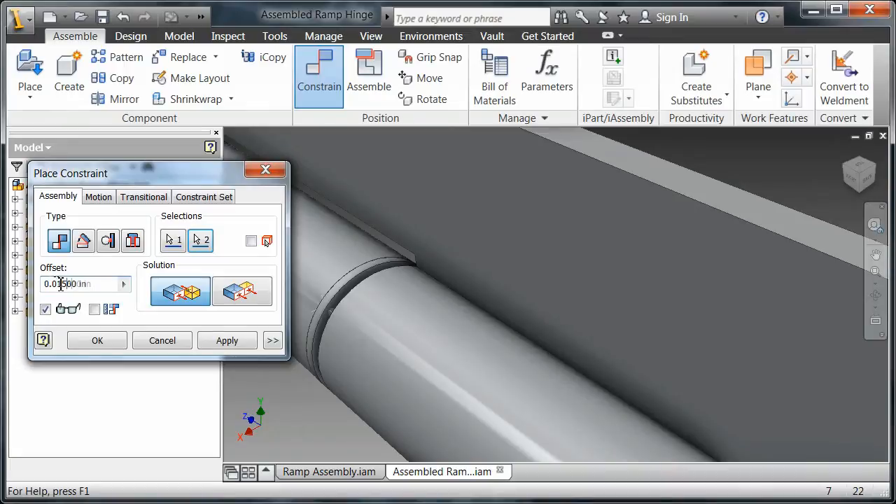
pyautogui.click(97, 341)
# Save the hinge assembly and close it to return to the Ramp Assembly.
pyautogui.click(860, 175)
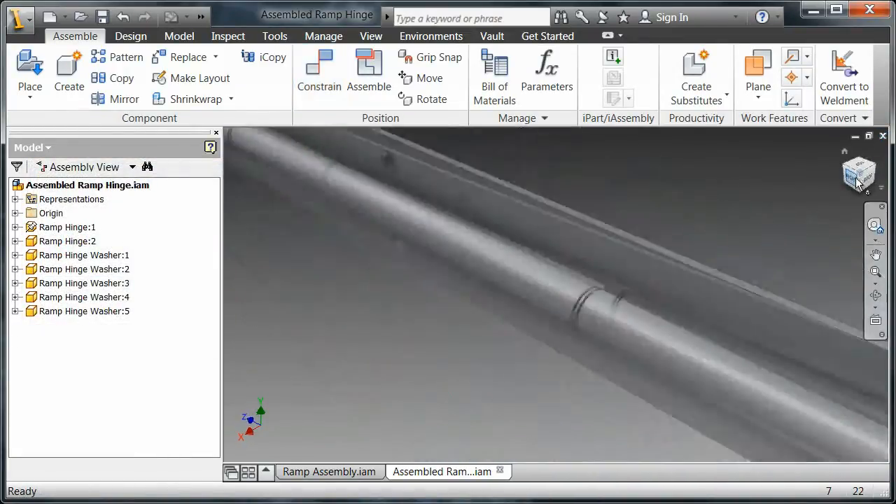
pyautogui.scroll(5, 664, 299)
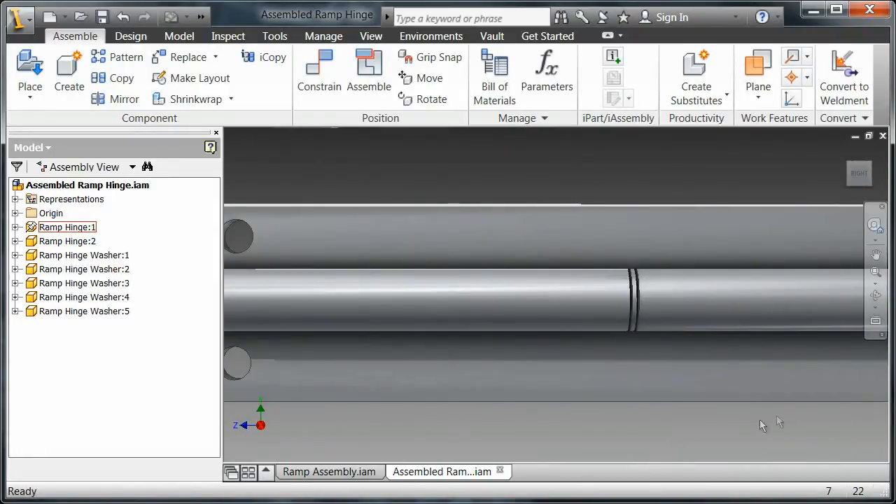
pyautogui.click(869, 168)
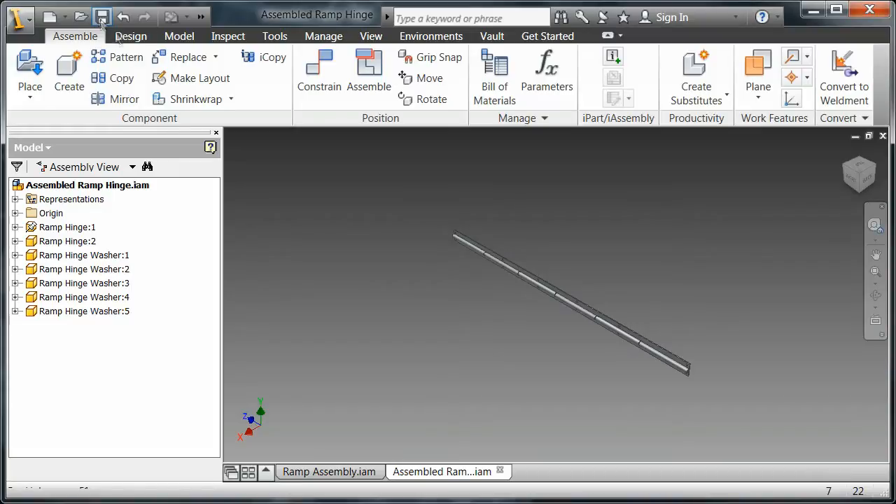
pyautogui.click(884, 136)
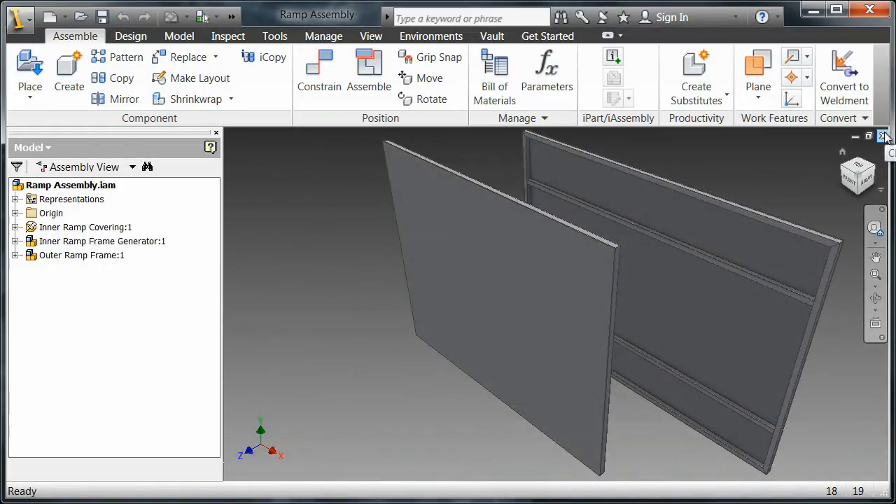
# Place one instance of the Assembled Ramp Hinge in the ramp assembly, beside the ramp panels.
pyautogui.click(843, 154)
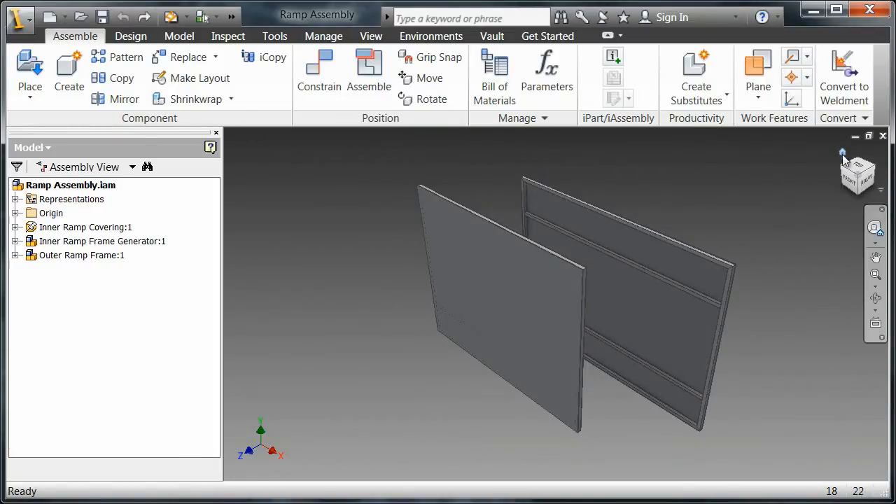
pyautogui.click(34, 75)
pyautogui.click(729, 447)
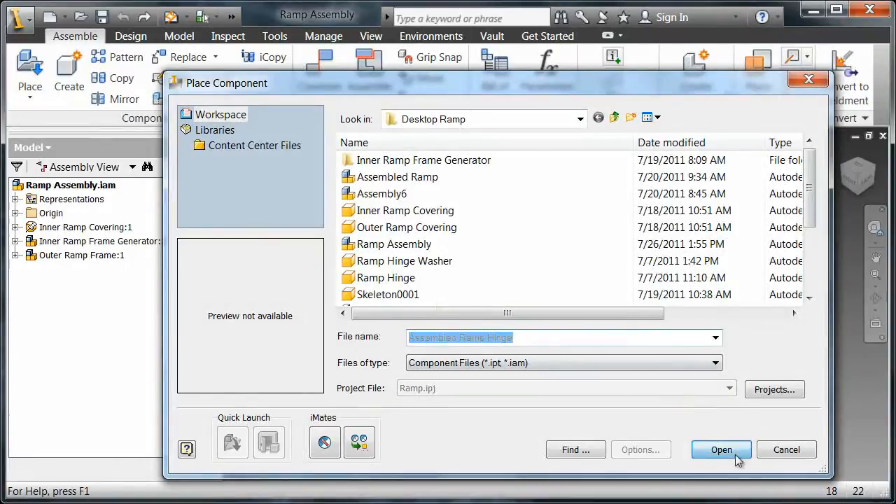
pyautogui.click(356, 195)
pyautogui.rightClick(360, 233)
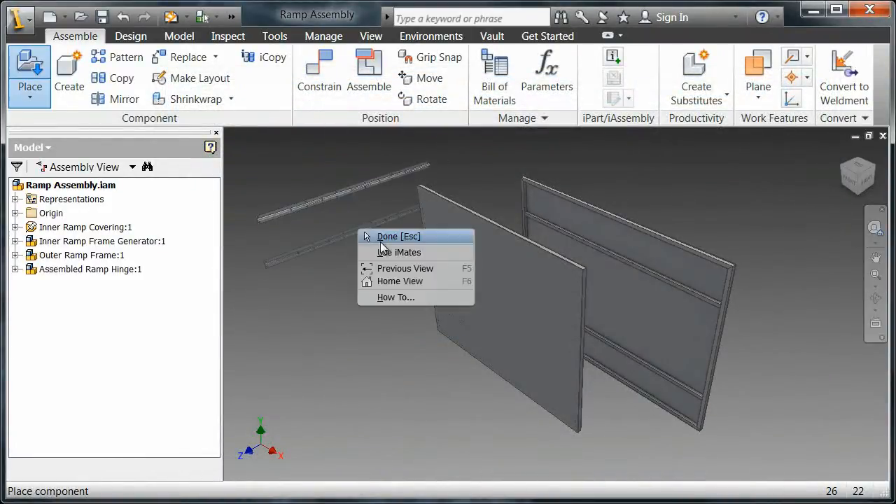
pyautogui.click(381, 238)
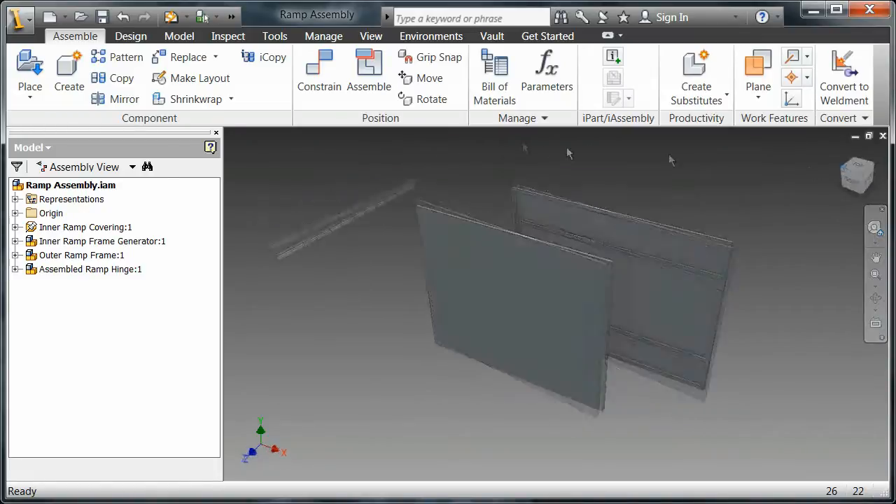
# Mate a hinge leaf face to the vertical end tube of the inner ramp frame at 0.000 in offset.
pyautogui.click(320, 77)
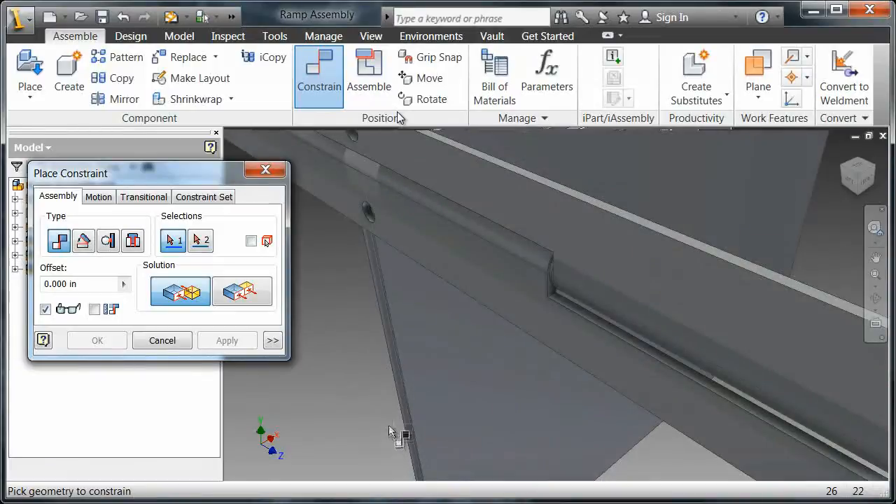
pyautogui.click(626, 220)
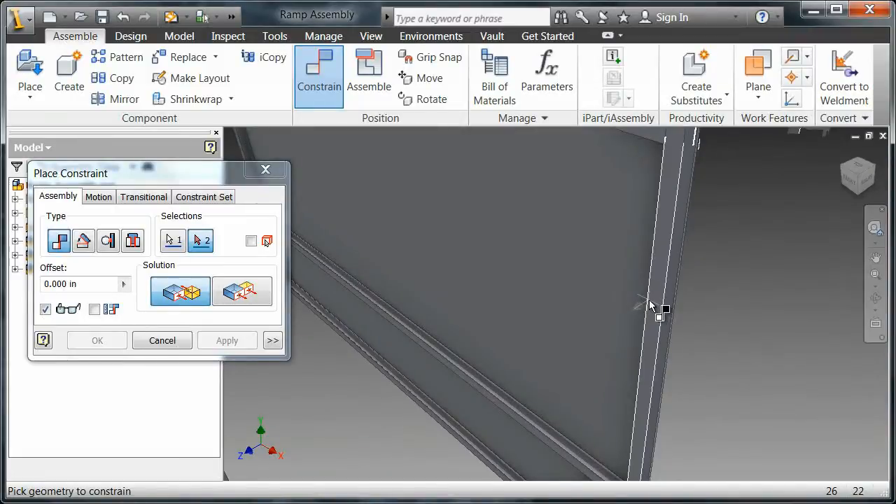
pyautogui.click(652, 306)
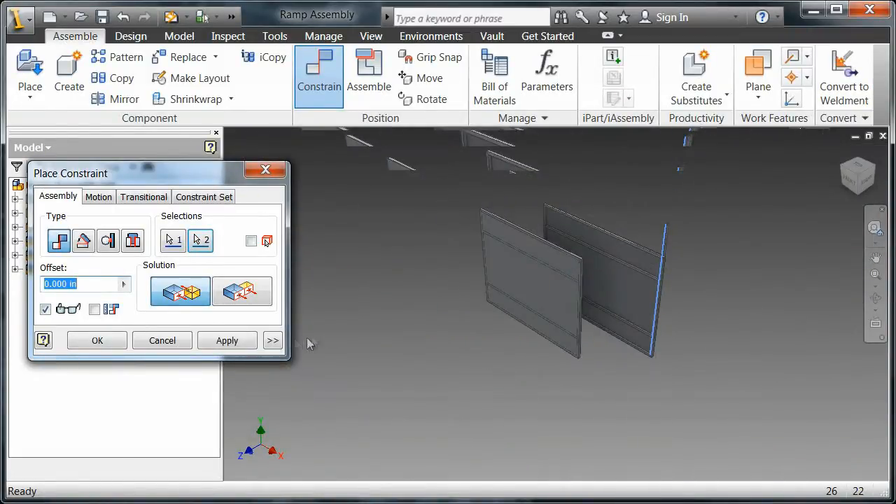
pyautogui.click(227, 340)
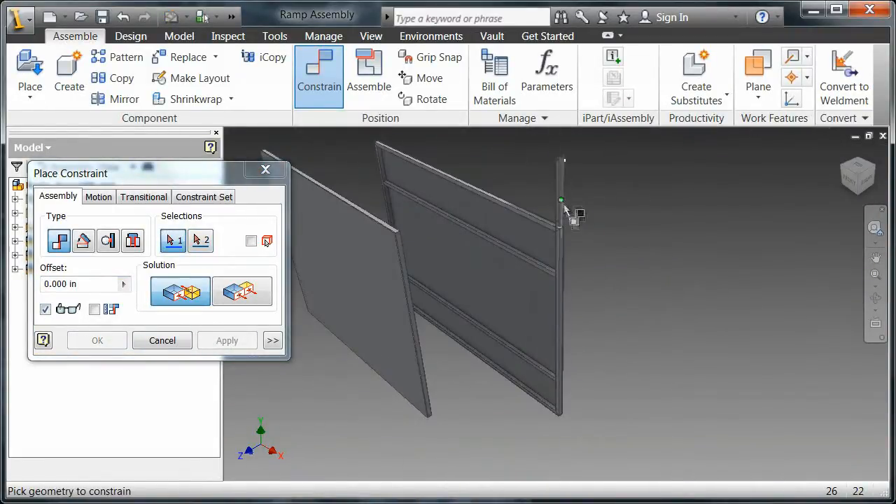
# Mate the hinge leaf's flat face against the adjoining side face of the inner ramp frame's end tube at 0.000 in offset.
pyautogui.scroll(5, 565, 208)
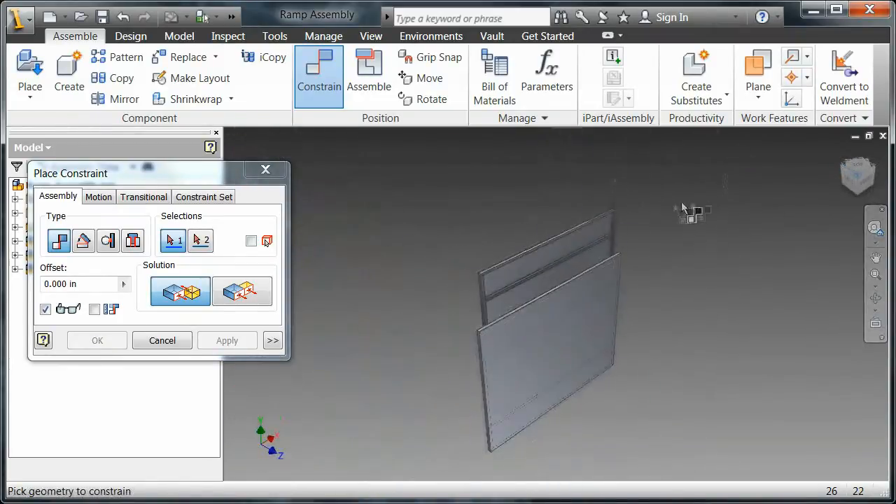
pyautogui.scroll(5, 596, 200)
pyautogui.click(587, 203)
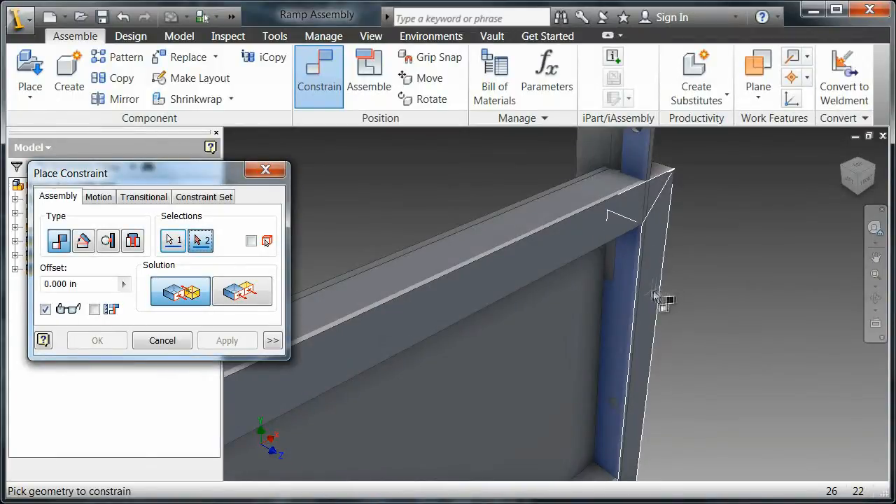
pyautogui.click(652, 291)
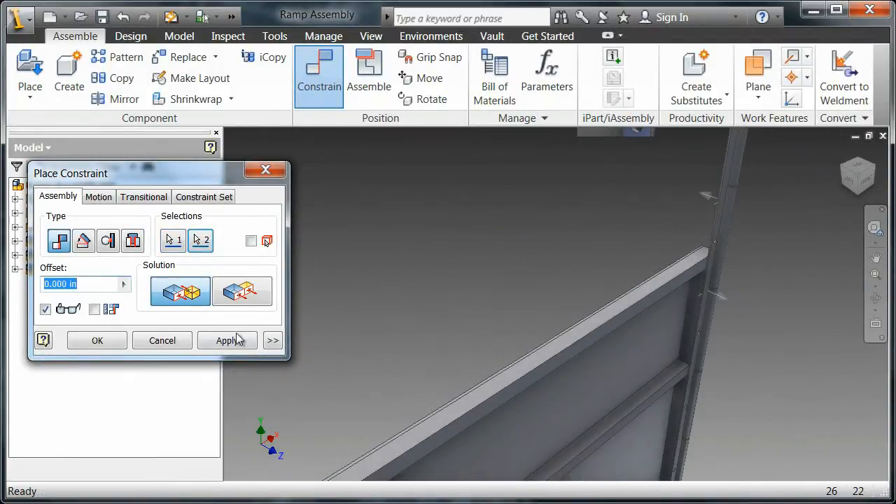
pyautogui.click(231, 340)
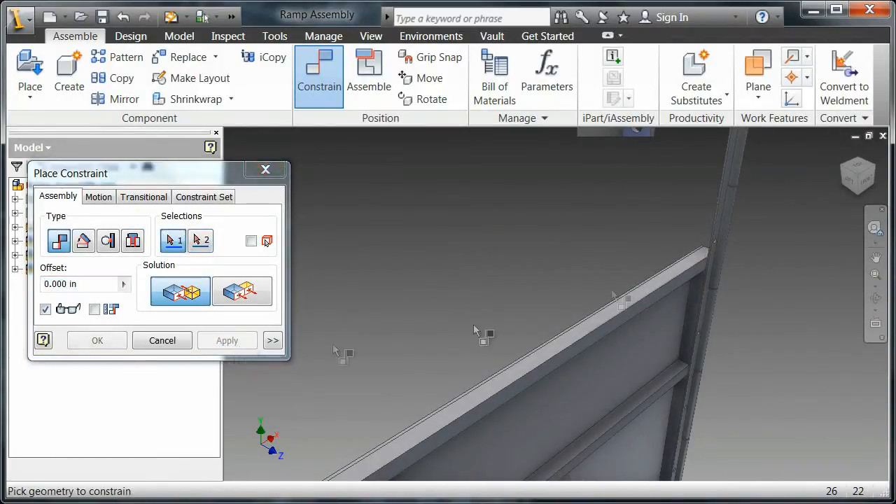
# Constrain the hinge leaf's top end face flush with the top face of the inner ramp frame at 0.000 in offset.
pyautogui.click(867, 173)
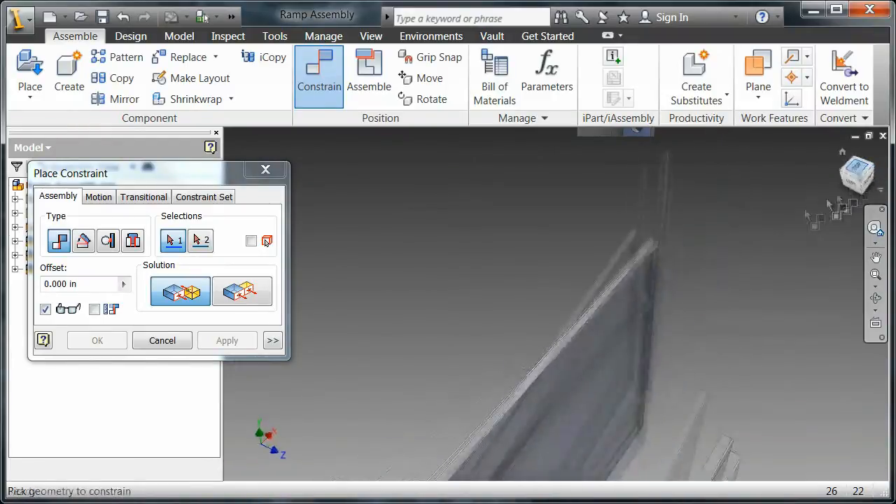
pyautogui.scroll(4, 524, 196)
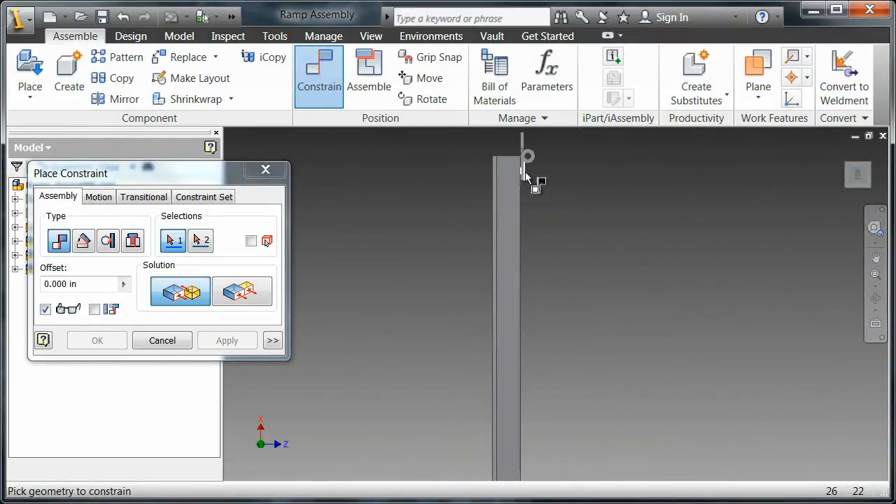
pyautogui.click(242, 291)
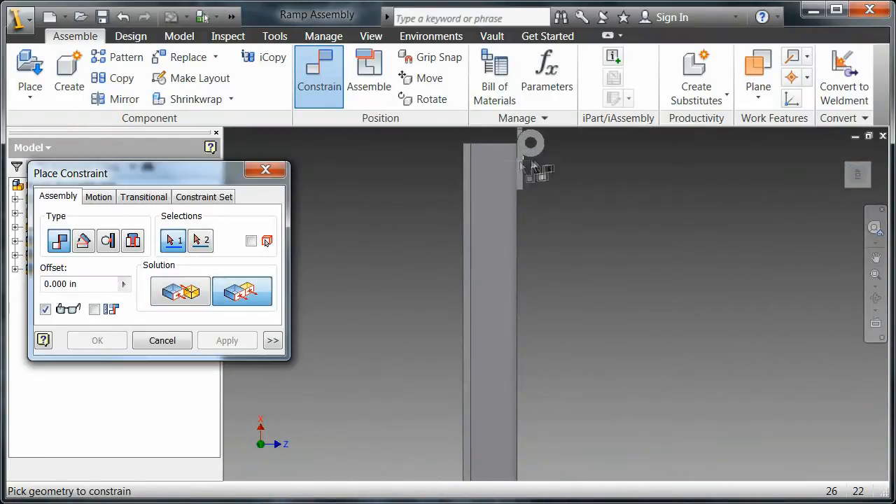
pyautogui.scroll(2, 526, 166)
pyautogui.click(526, 166)
pyautogui.click(480, 193)
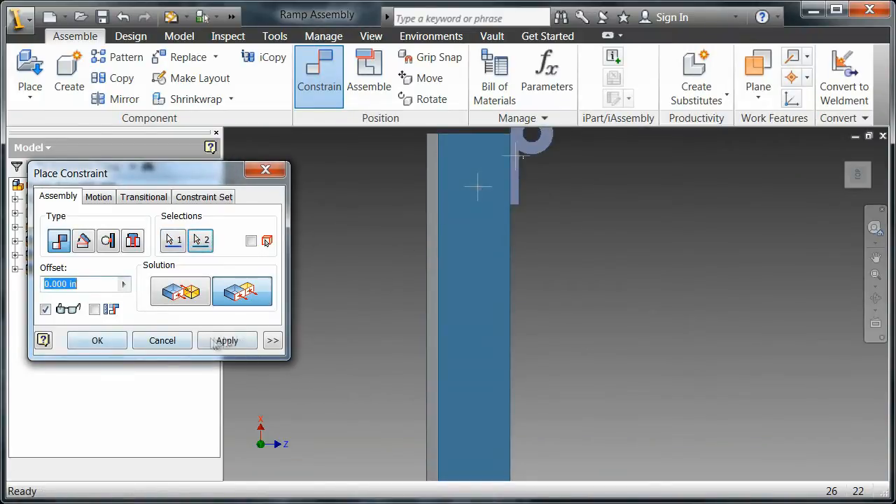
pyautogui.click(227, 340)
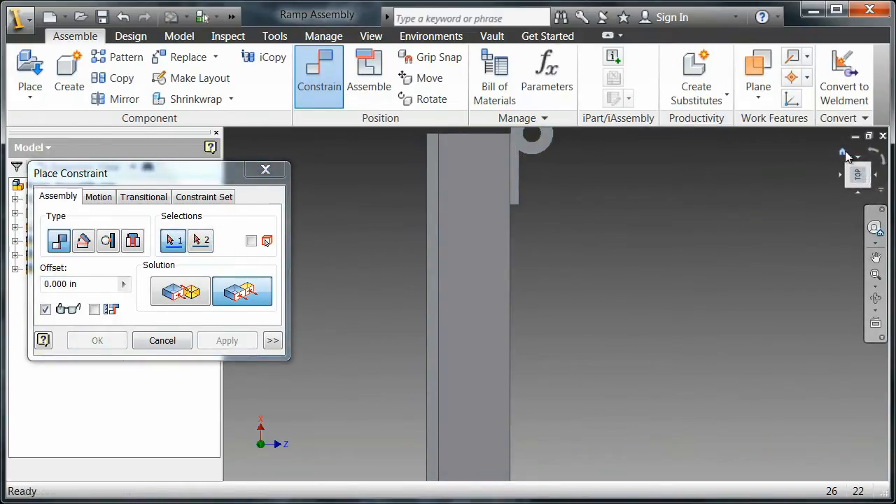
# Mate the free hinge leaf's long vertical edge to the vertical edge of the outer ramp frame's end tube at 0.000 in offset.
pyautogui.click(844, 152)
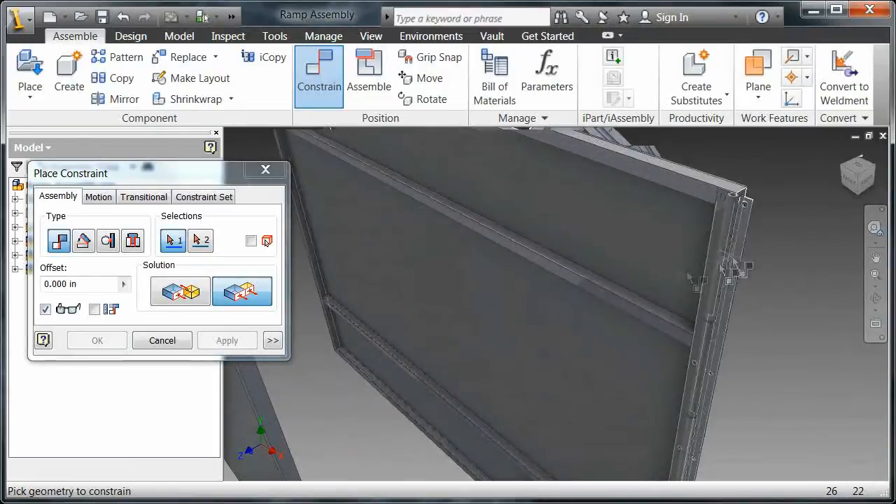
pyautogui.scroll(-3, 640, 283)
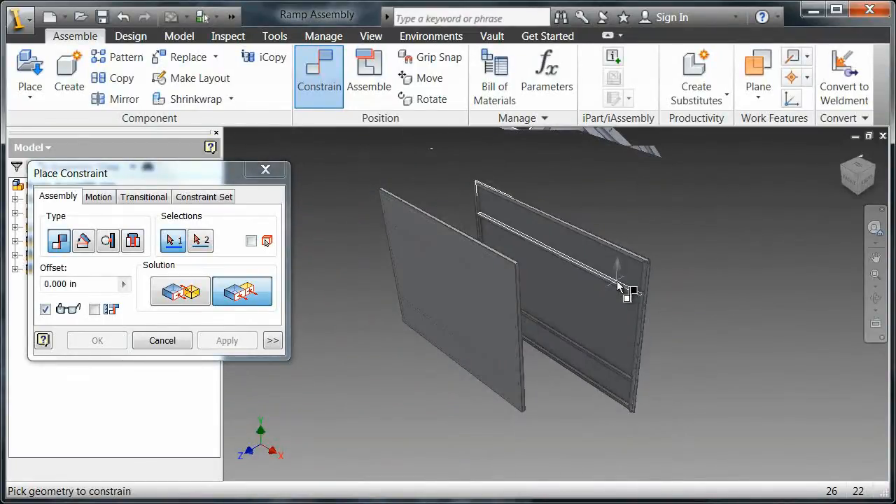
pyautogui.moveTo(618, 285)
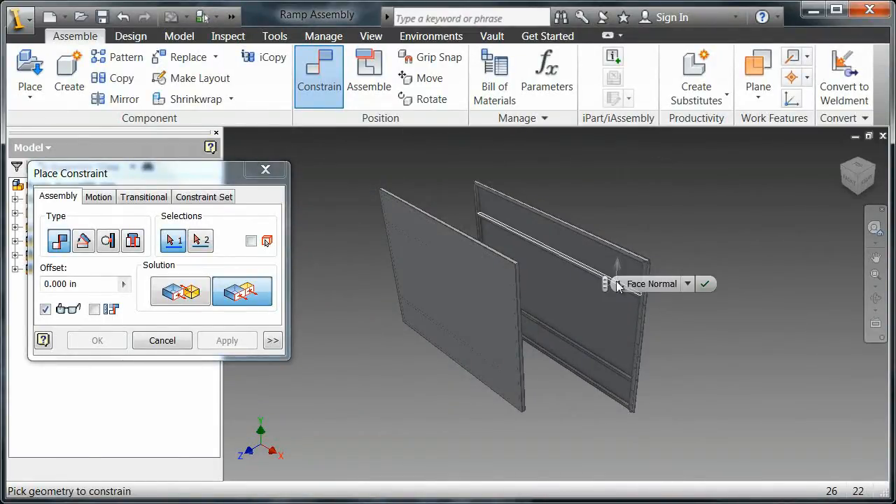
pyautogui.scroll(5, 550, 340)
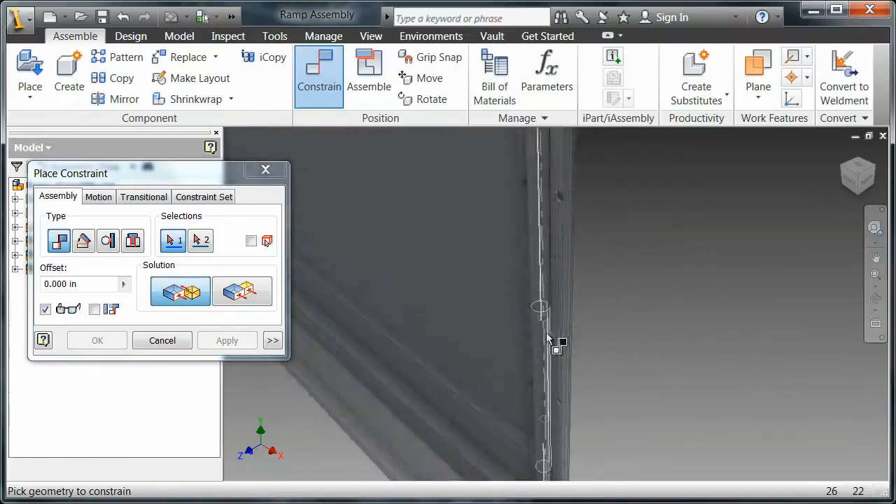
pyautogui.scroll(2, 550, 339)
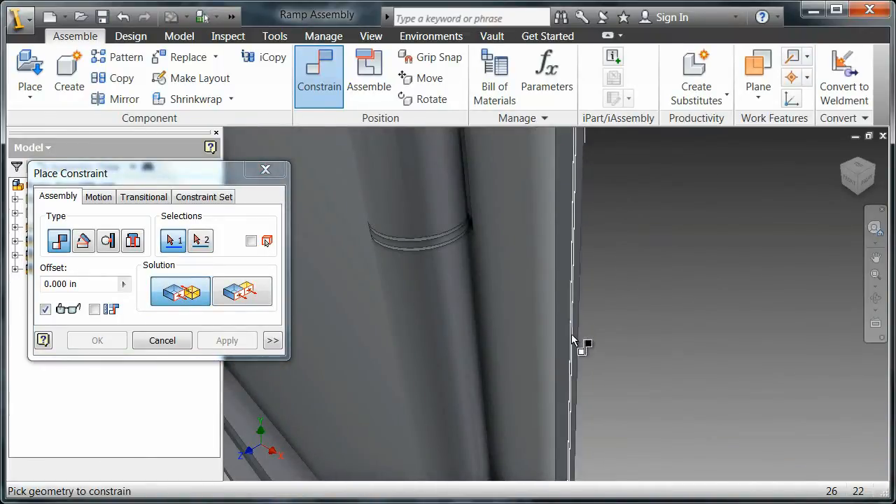
pyautogui.click(875, 168)
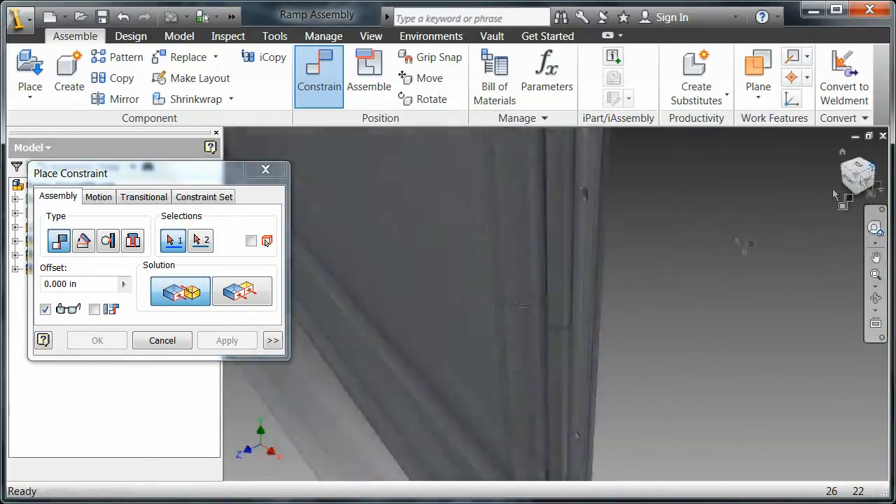
pyautogui.scroll(6, 495, 368)
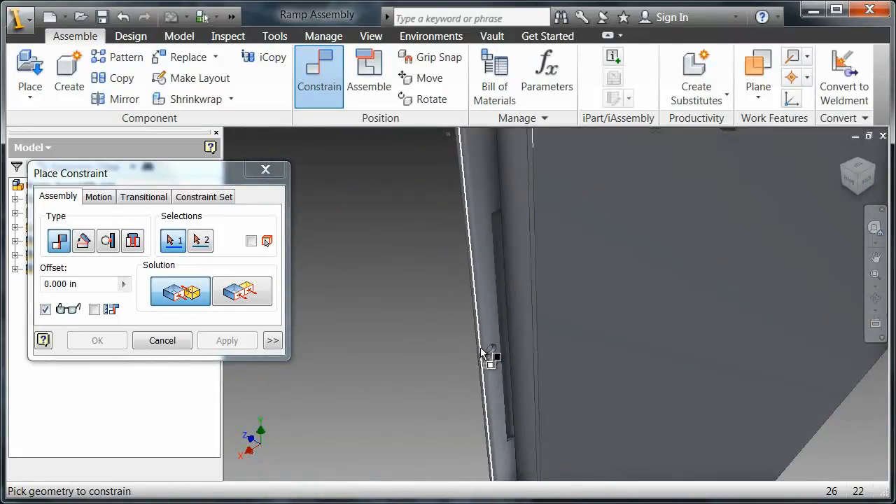
pyautogui.click(491, 357)
pyautogui.click(847, 158)
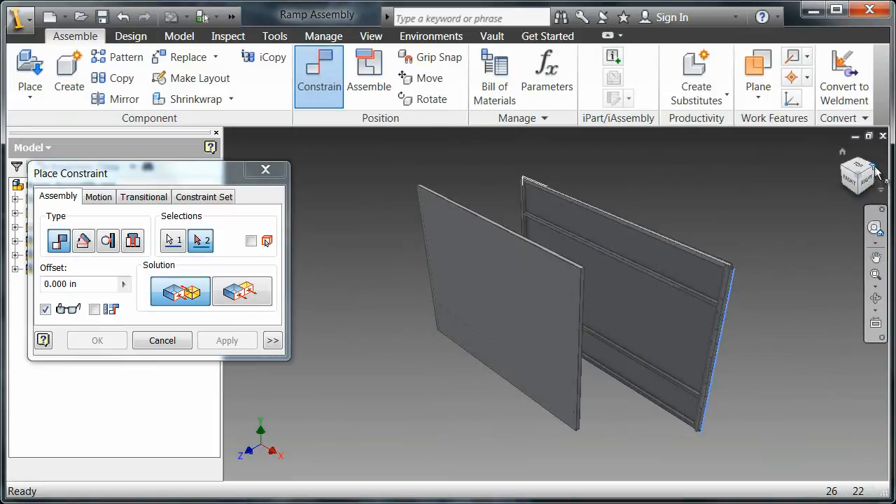
pyautogui.scroll(5, 504, 263)
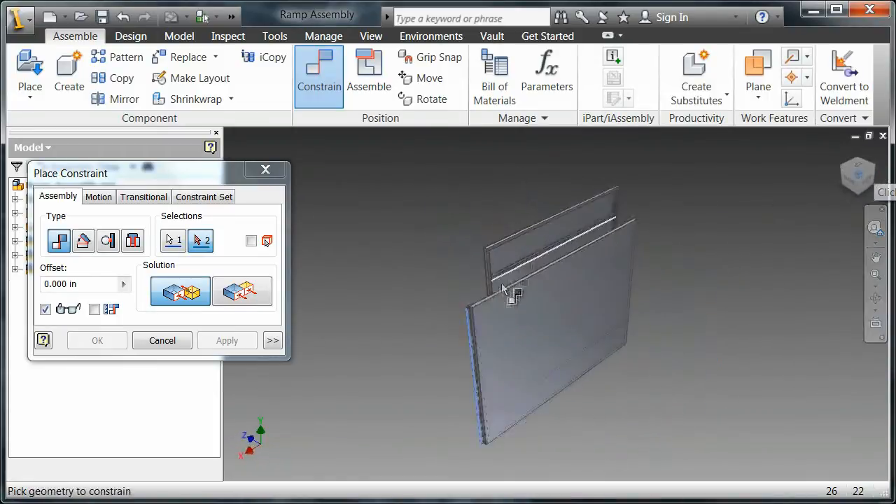
pyautogui.click(491, 254)
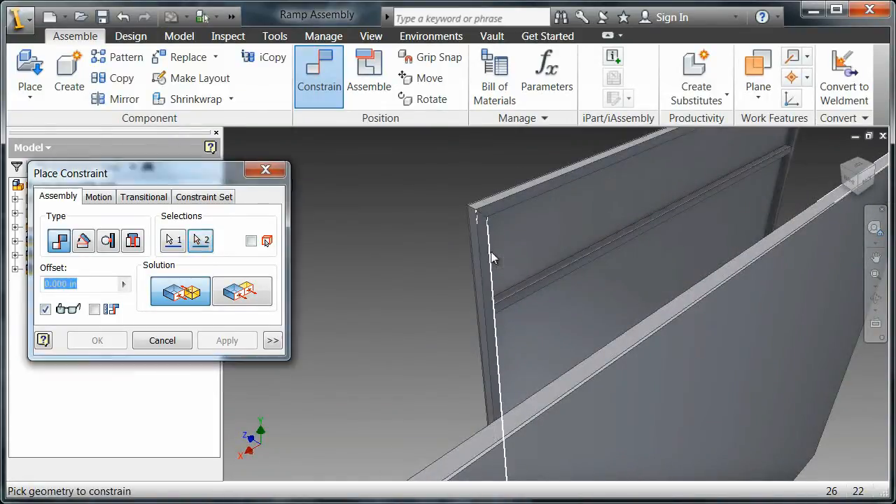
pyautogui.scroll(-5, 446, 343)
pyautogui.scroll(5, 428, 387)
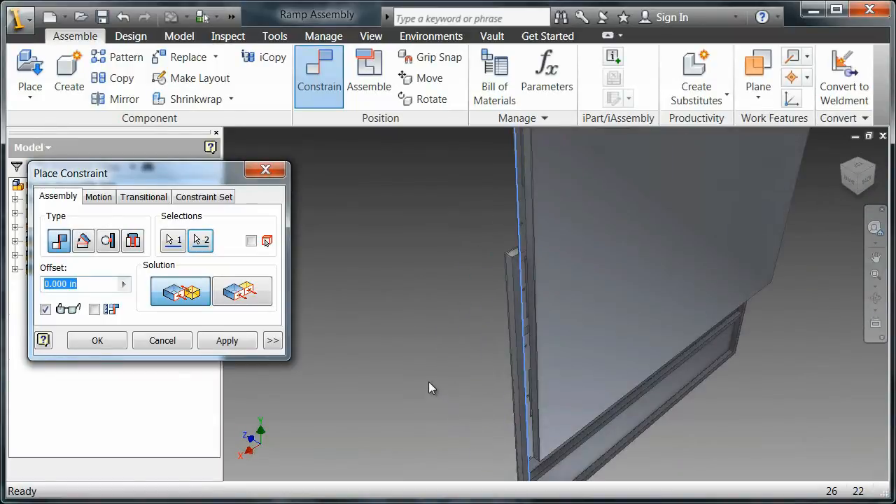
pyautogui.click(210, 341)
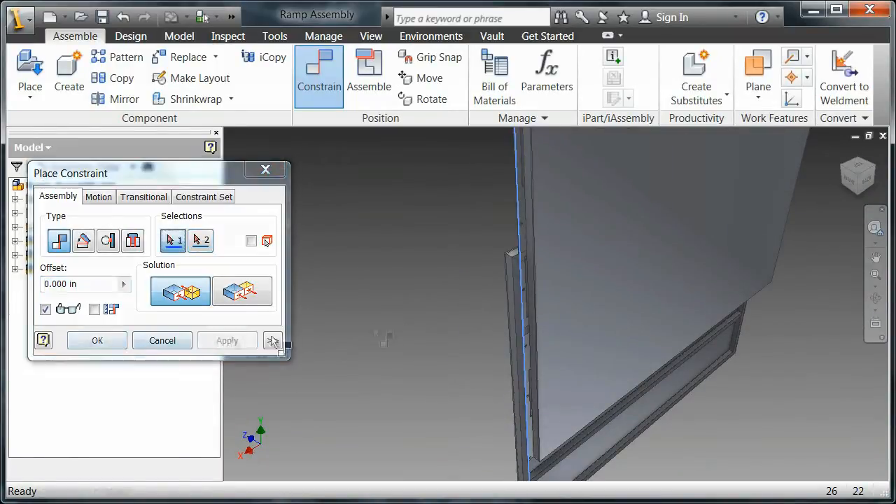
# Mate the free hinge leaf's flat face to the side face of the outer ramp frame's end tube at 0.000 in offset and finish constraining.
pyautogui.scroll(-2, 446, 304)
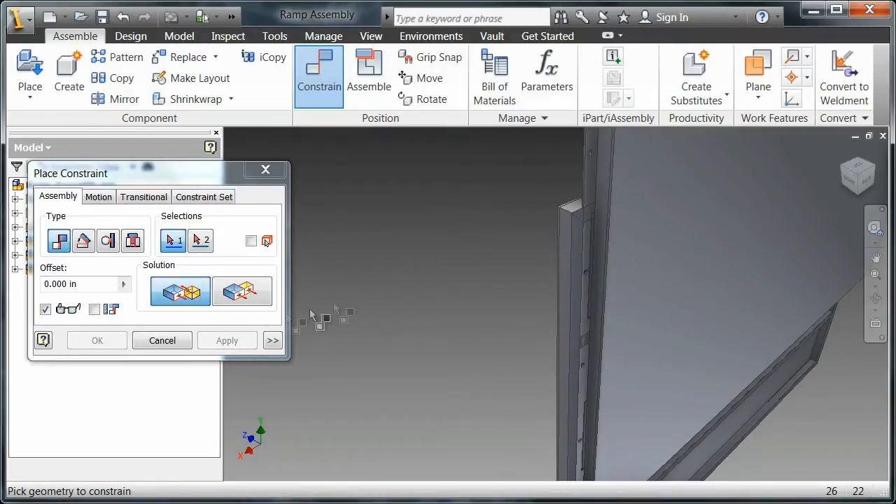
pyautogui.scroll(2, 483, 300)
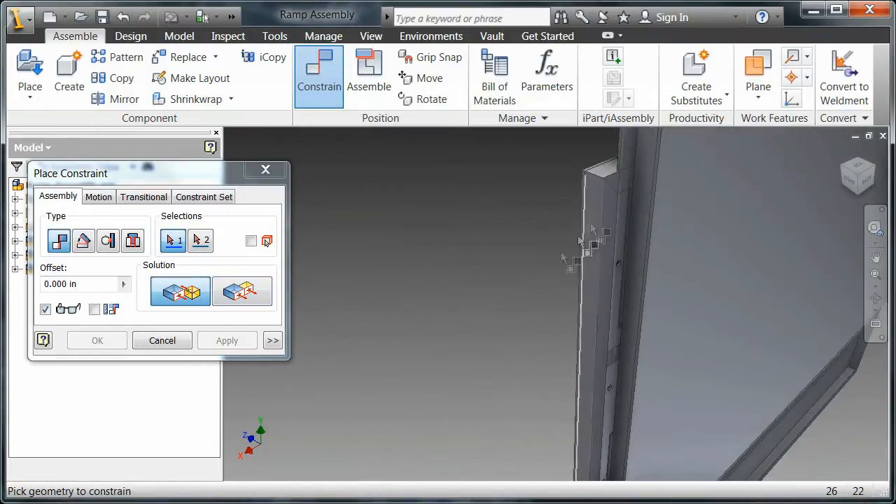
pyautogui.click(623, 215)
pyautogui.scroll(2, 623, 216)
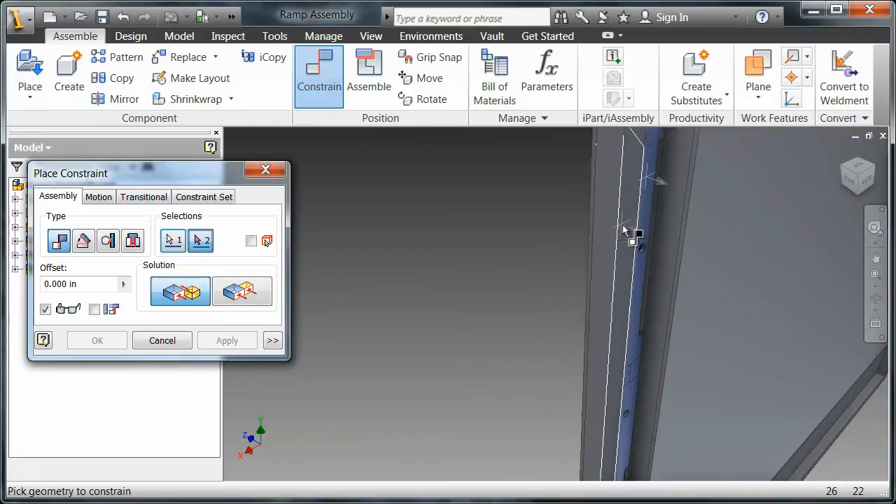
pyautogui.click(624, 223)
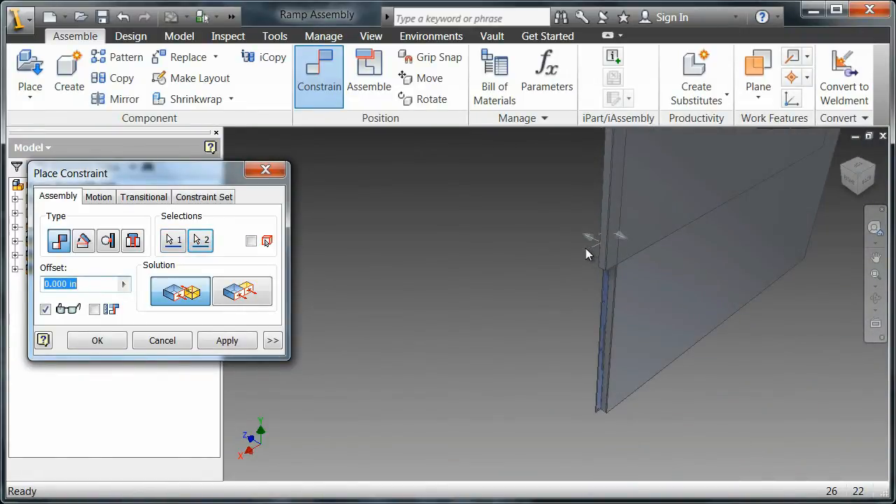
pyautogui.click(844, 169)
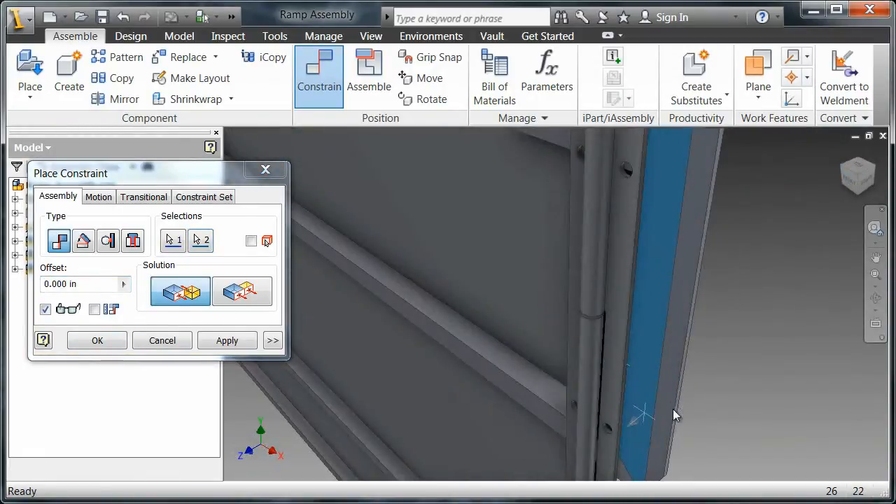
pyautogui.scroll(4, 670, 393)
pyautogui.scroll(-4, 715, 233)
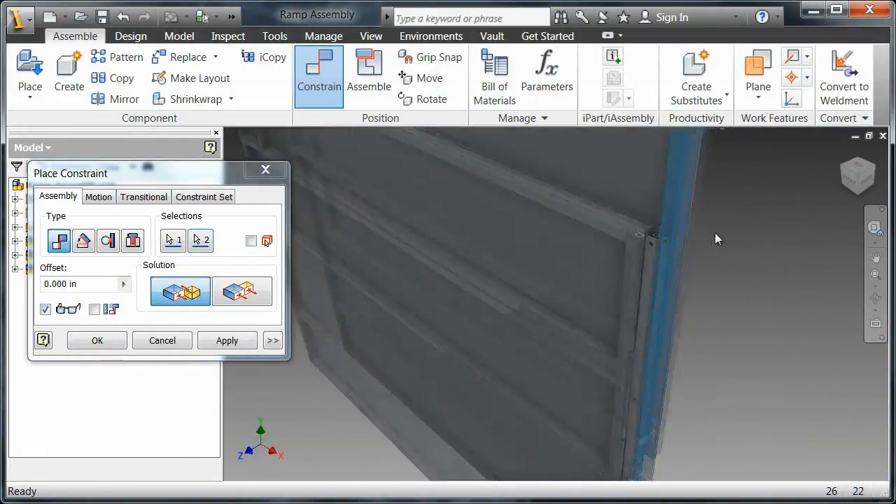
pyautogui.scroll(4, 715, 233)
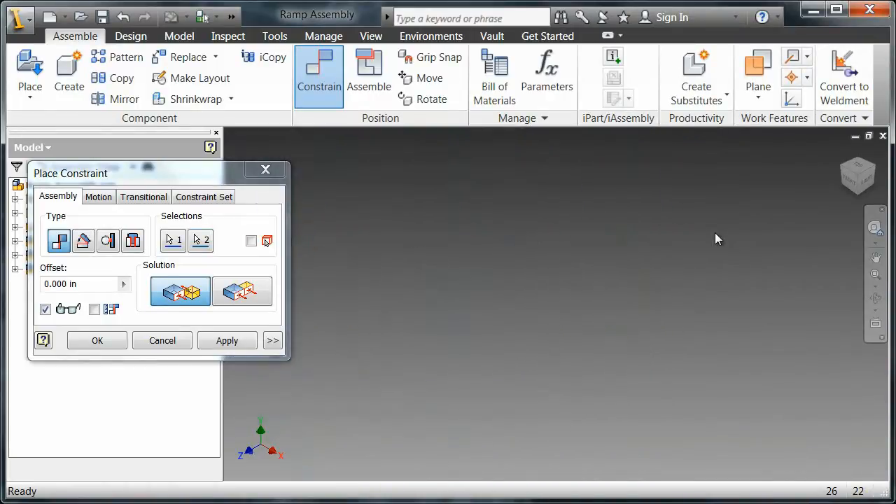
pyautogui.click(98, 340)
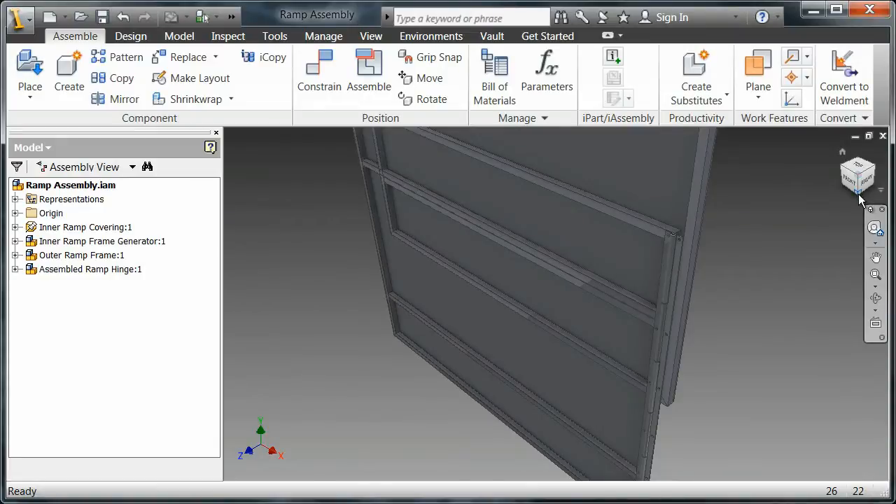
# Constrain the outer ramp frame's lower end face flush with the top face of the inner ramp frame at 0.000 in offset.
pyautogui.click(859, 195)
pyautogui.scroll(-5, 644, 297)
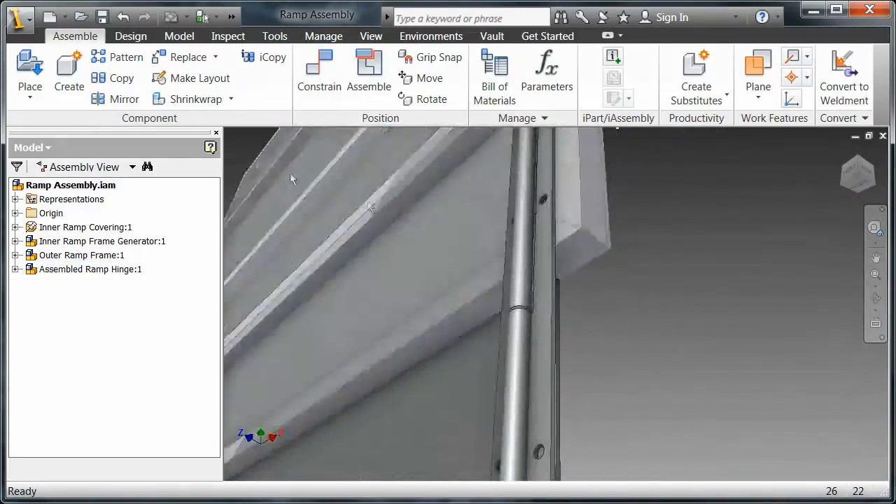
pyautogui.click(319, 73)
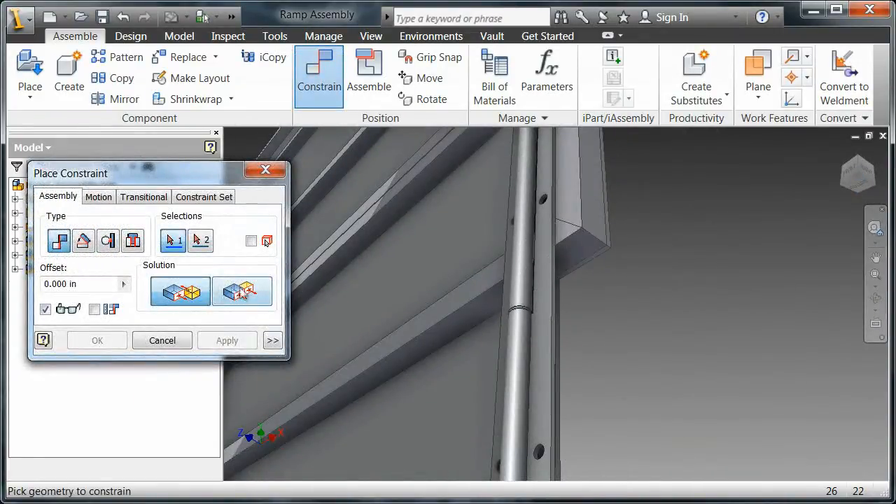
pyautogui.click(242, 291)
pyautogui.click(567, 250)
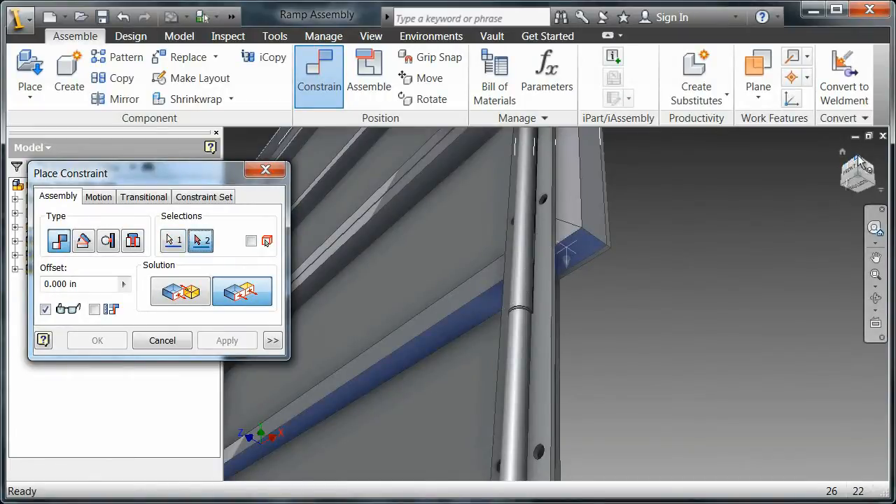
pyautogui.scroll(5, 616, 344)
pyautogui.scroll(-5, 636, 310)
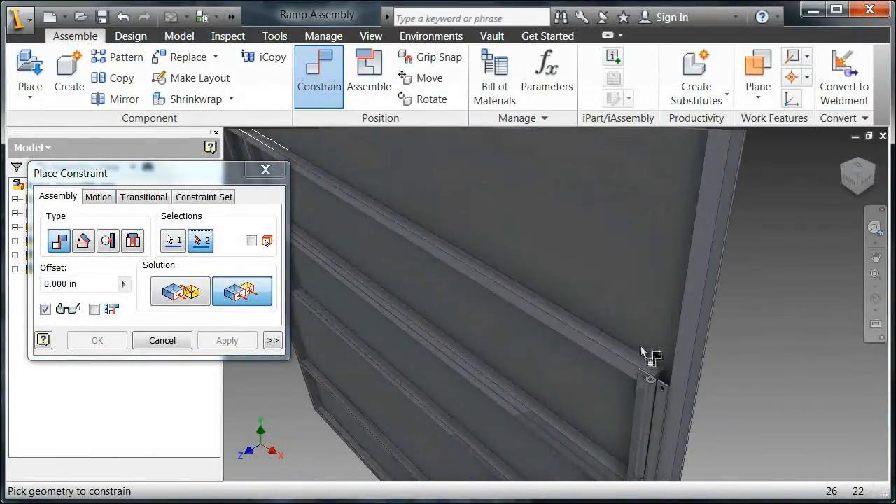
pyautogui.click(649, 368)
pyautogui.scroll(5, 642, 368)
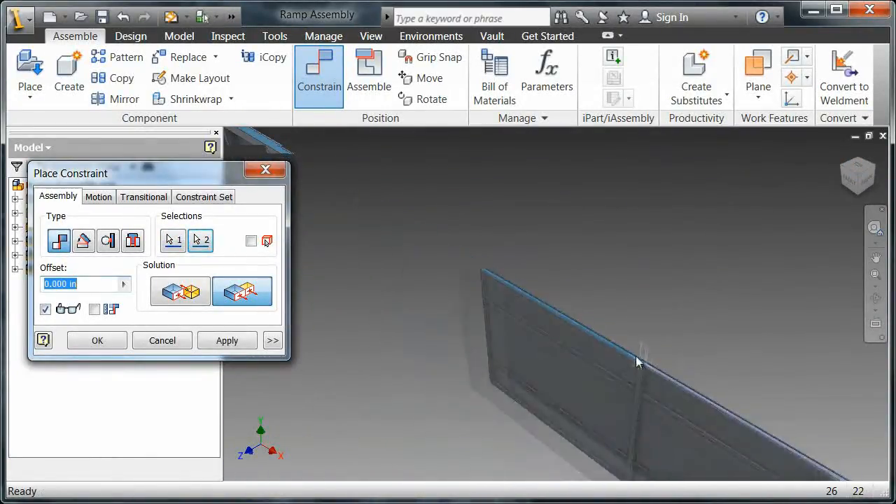
pyautogui.scroll(-3, 662, 435)
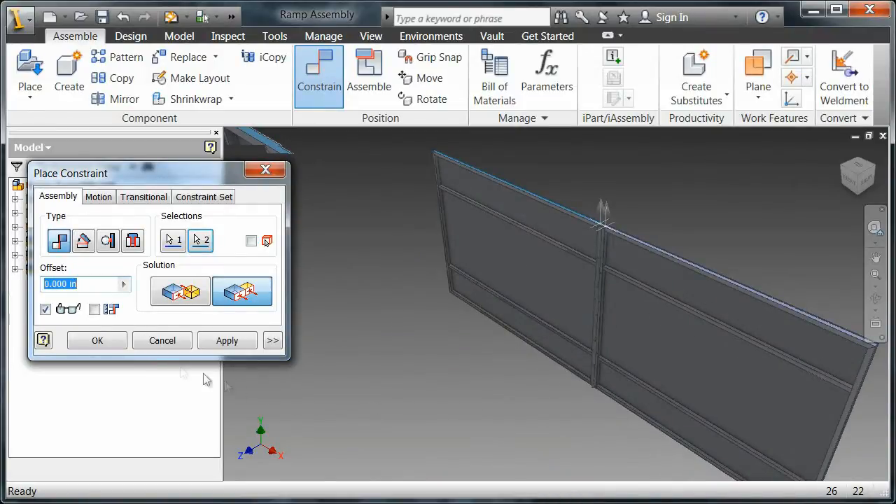
pyautogui.click(116, 343)
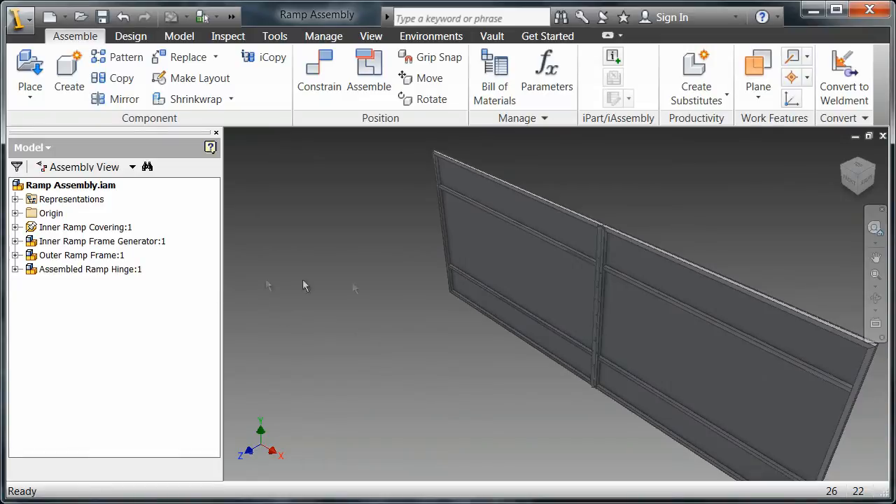
# Make the assembled ramp hinge flexible within the ramp assembly.
pyautogui.click(601, 234)
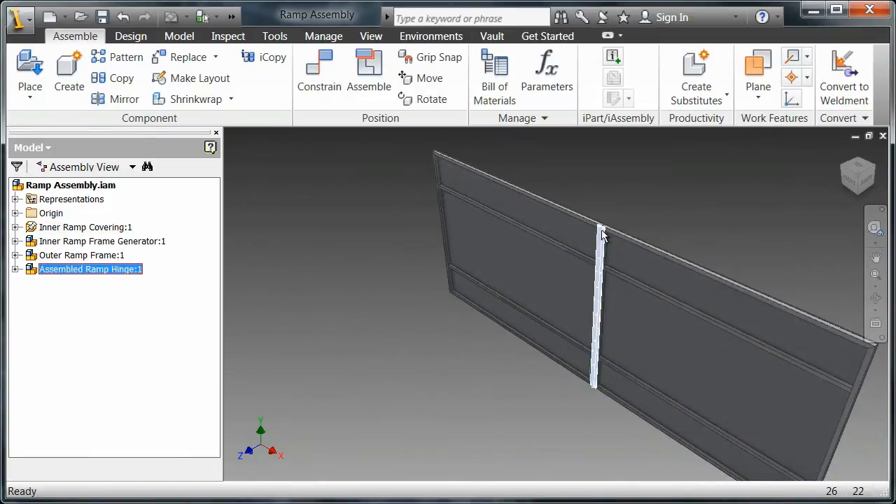
pyautogui.click(669, 206)
pyautogui.scroll(-1, 665, 206)
pyautogui.scroll(3, 656, 206)
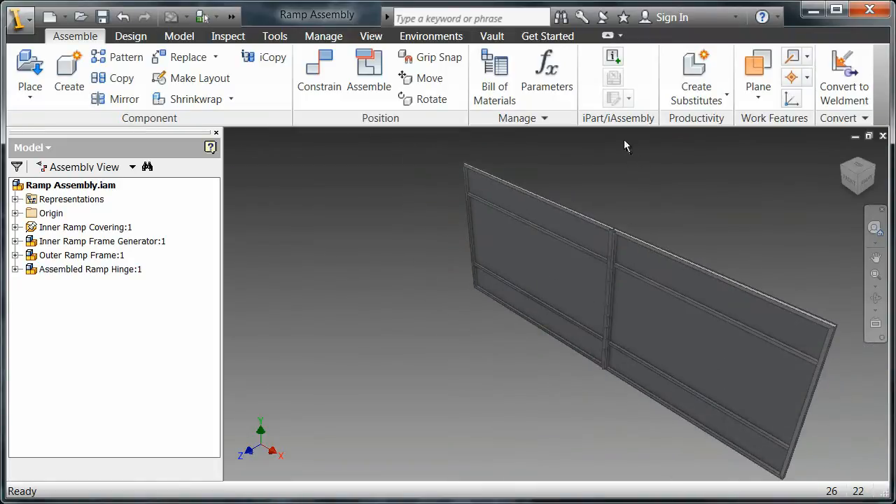
pyautogui.moveTo(629, 205); pyautogui.dragTo(610, 151, button='middle')
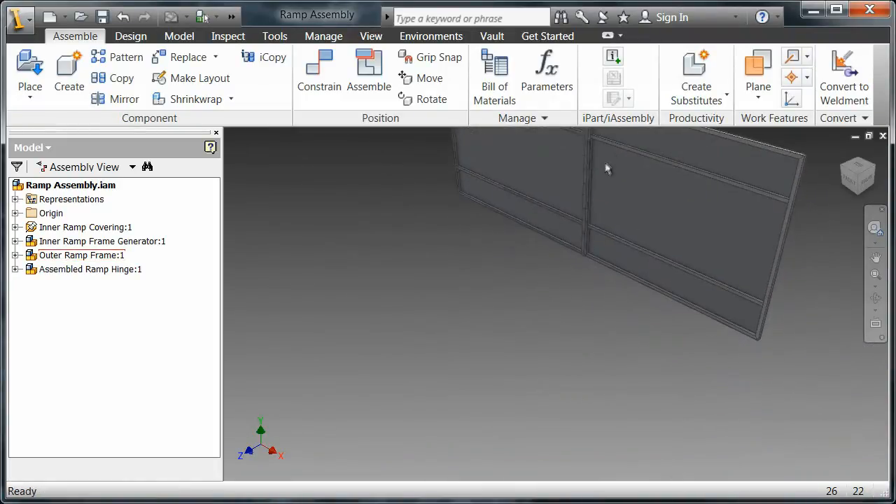
pyautogui.rightClick(590, 150)
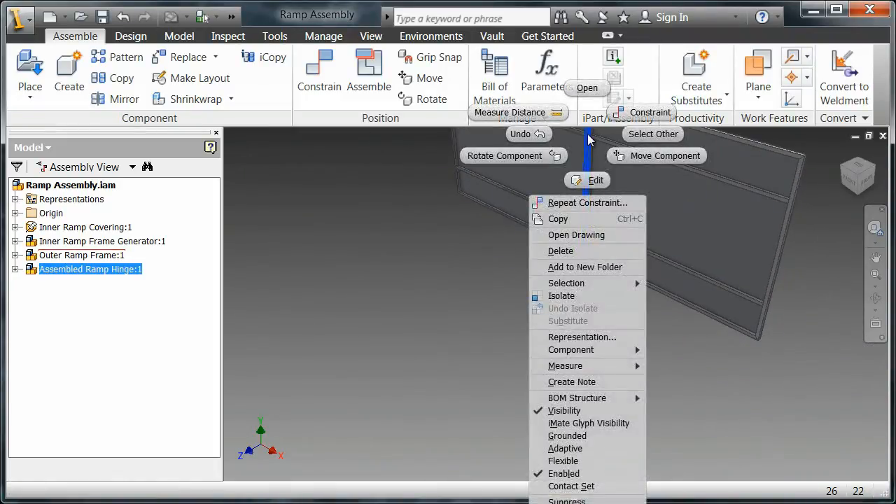
pyautogui.click(563, 461)
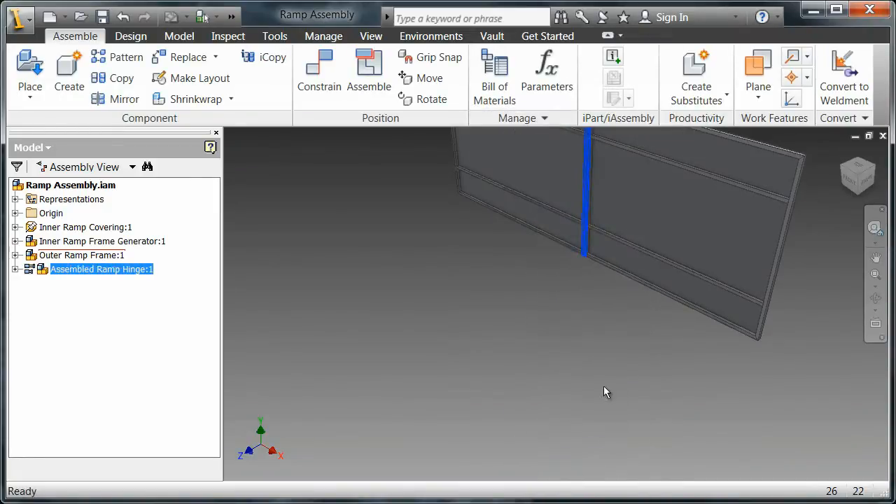
# Swing the outer ramp frame about the hinge until it folds over toward the inner ramp frame.
pyautogui.moveTo(690, 176); pyautogui.dragTo(525, 388)
pyautogui.click(532, 444)
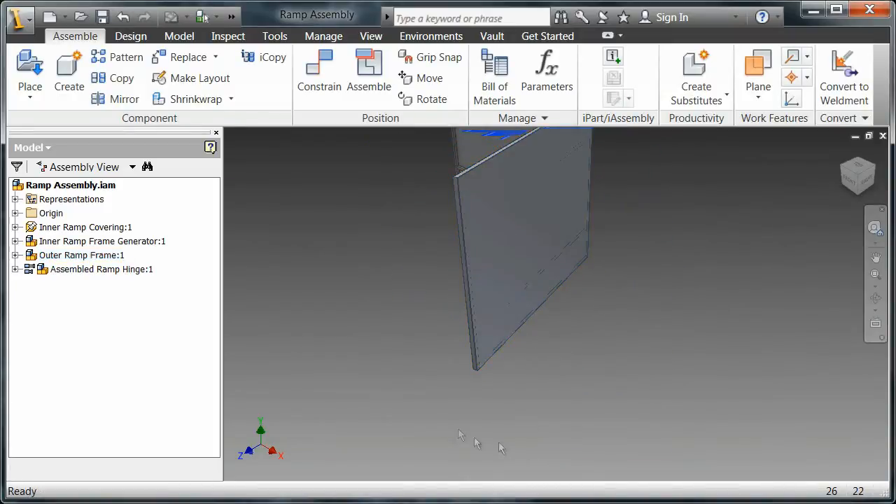
# Bring up the file commands and recent documents for the ramp assembly.
pyautogui.click(18, 18)
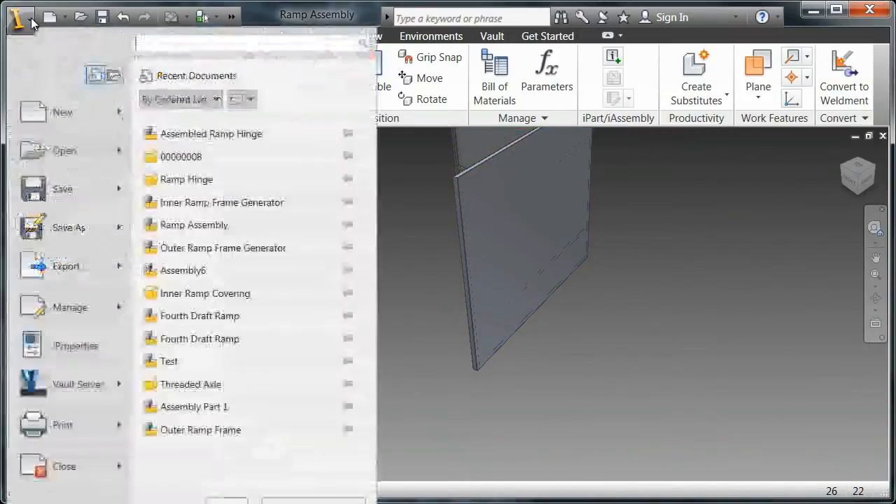